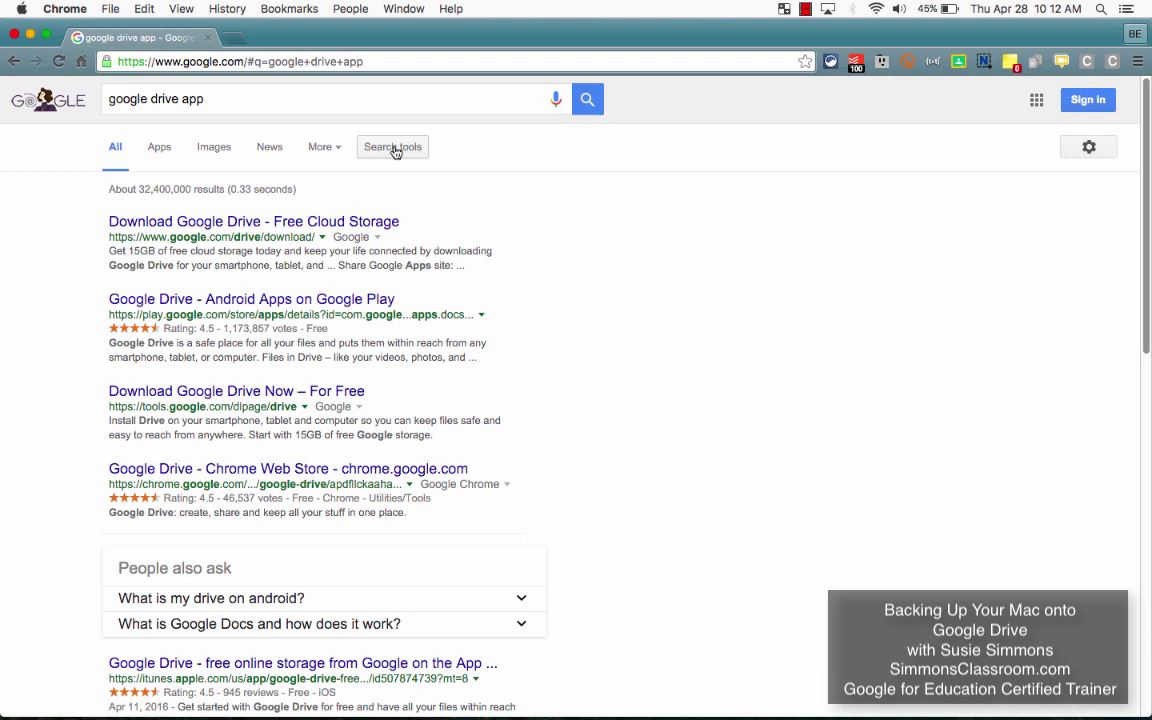
Step: Open the 'Download Google Drive - Free Cloud Storage' search result
{"action": "left_click", "coordinate": [284, 229]}
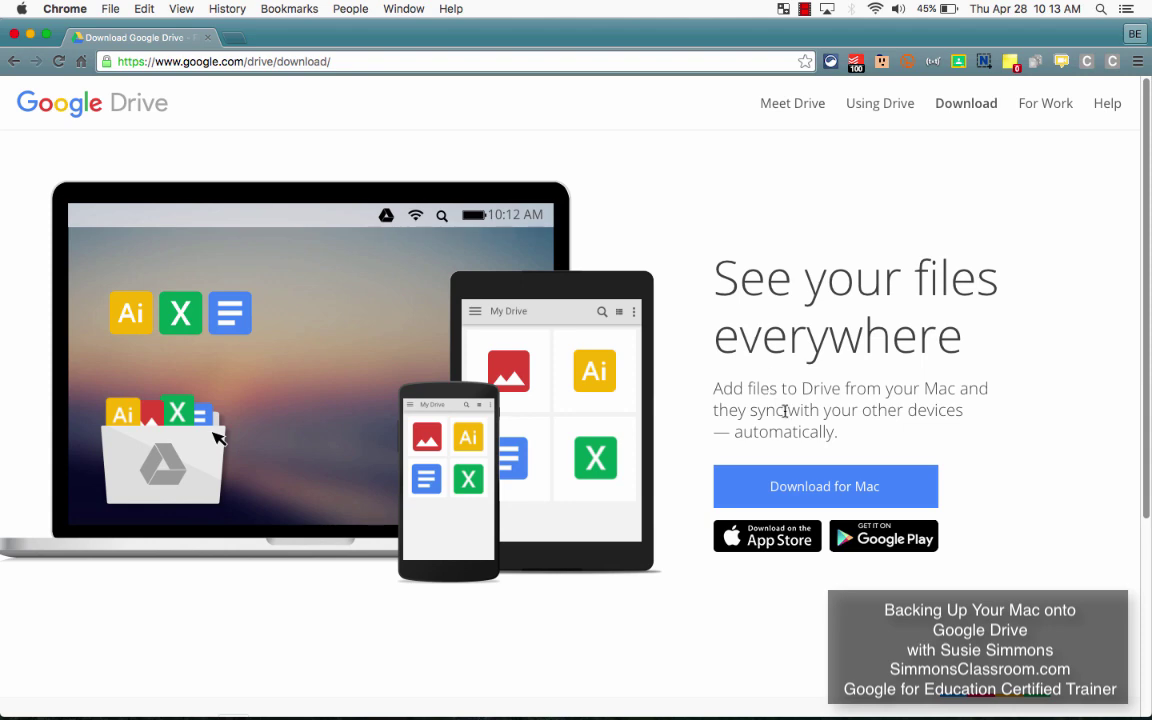
Step: Choose Download for Mac, agree to the terms, and open the downloaded installgoogledrive.dmg
{"action": "left_click", "coordinate": [826, 490]}
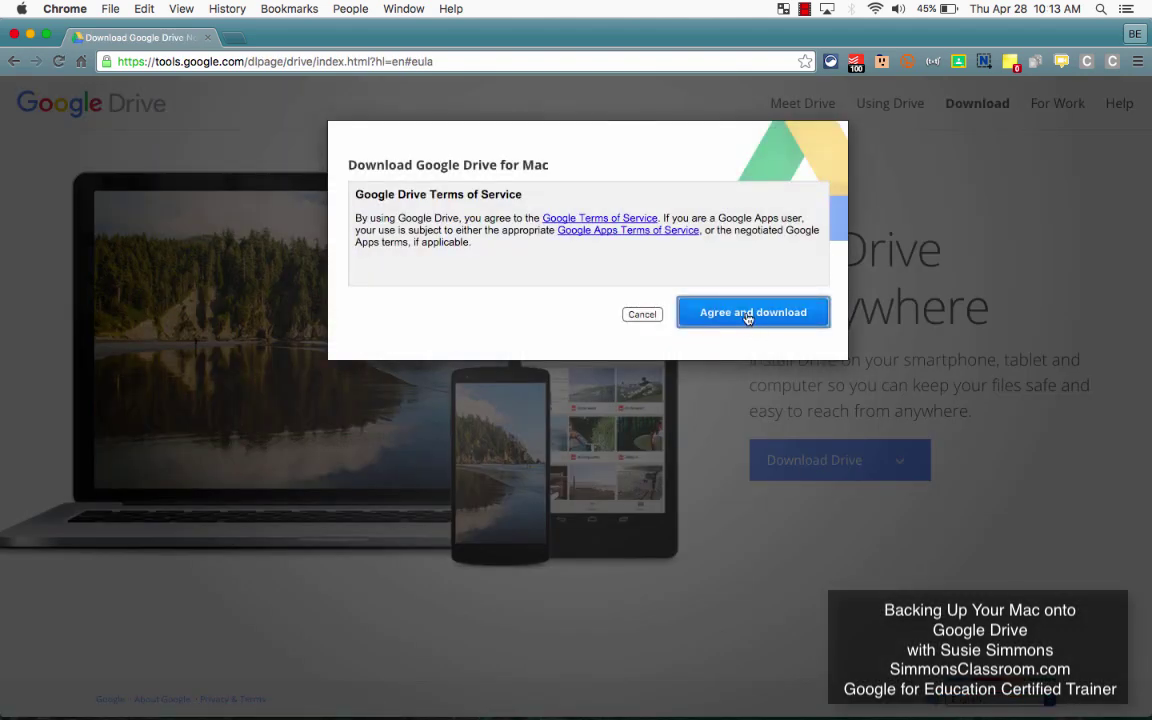
{"action": "left_click", "coordinate": [746, 314]}
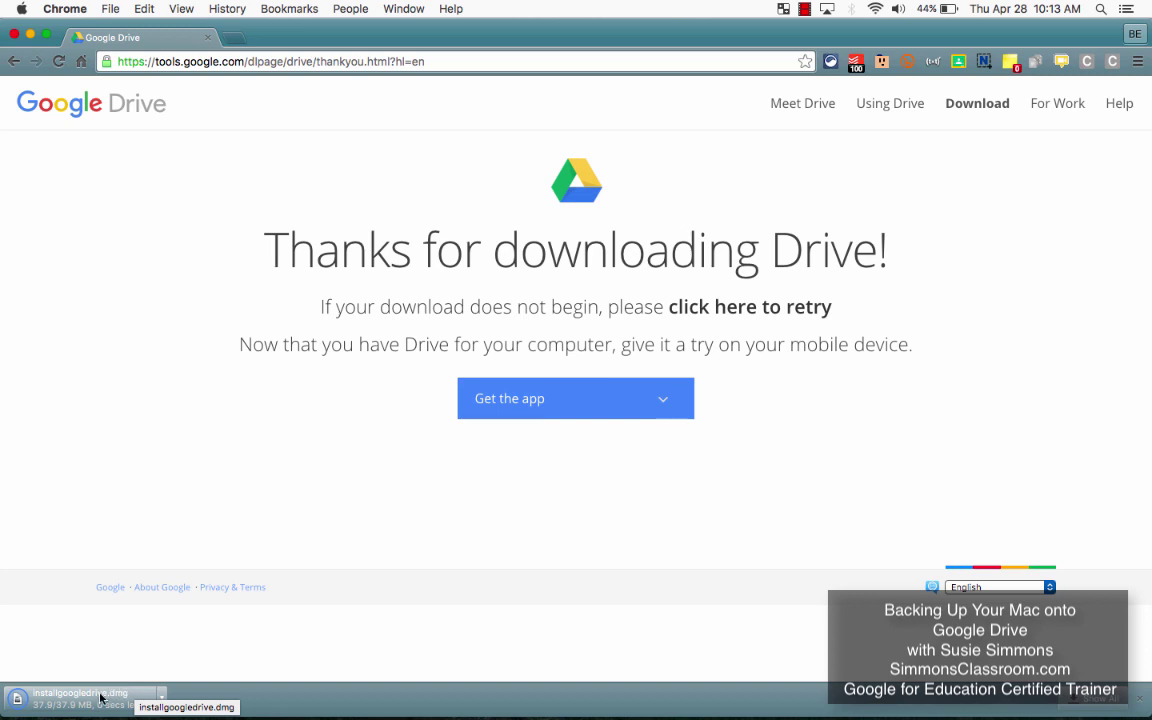
{"action": "left_click", "coordinate": [98, 697]}
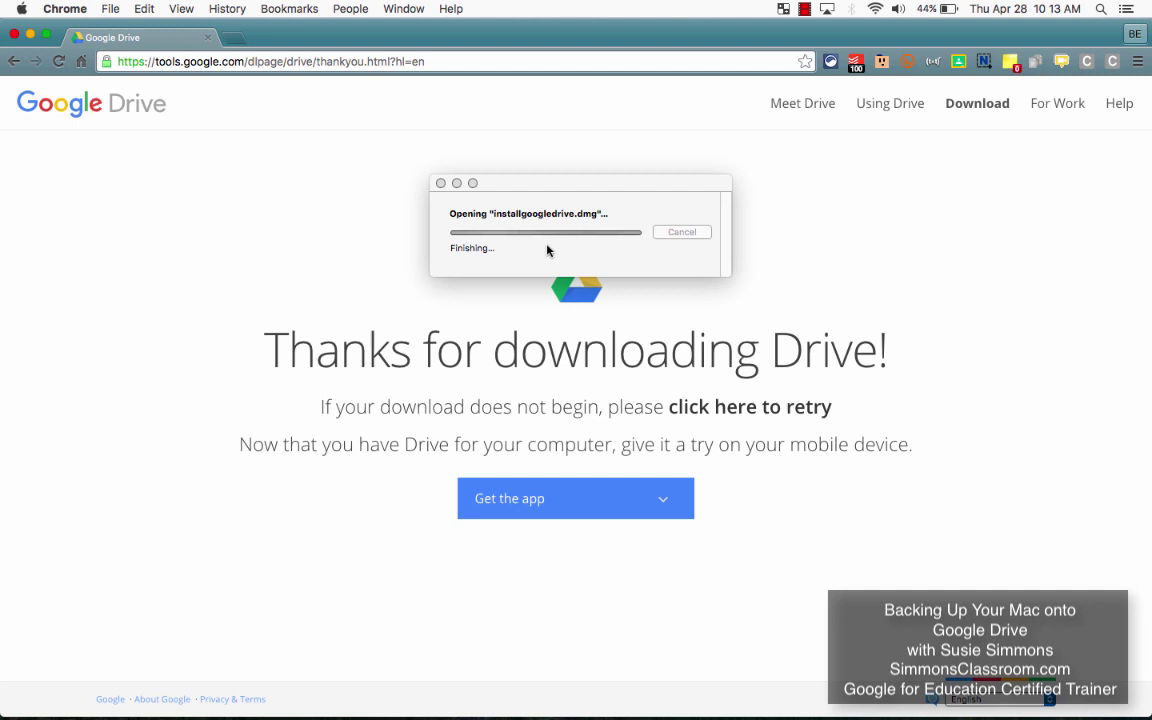
Step: Drag Google Drive into Applications, then launch it from the Applications folder
{"action": "left_click_drag", "start_coordinate": [200, 205], "coordinate": [413, 233]}
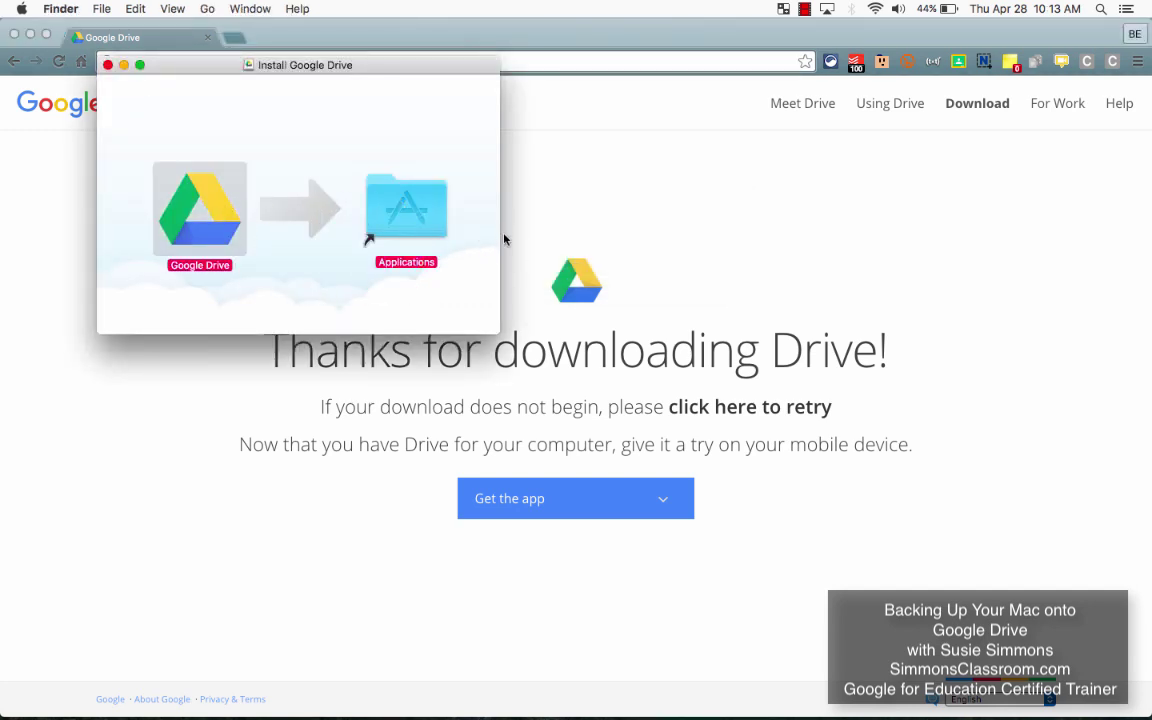
{"action": "left_click_drag", "start_coordinate": [505, 240], "coordinate": [412, 209]}
{"action": "double_click", "coordinate": [423, 203]}
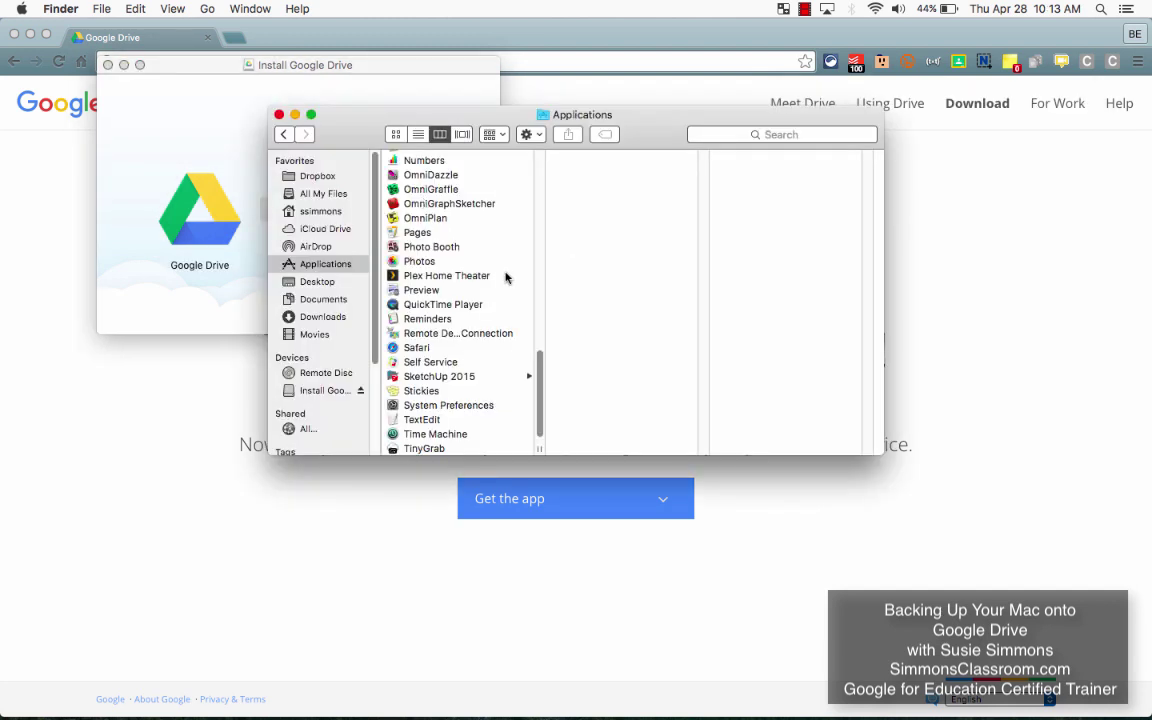
{"action": "scroll", "coordinate": [504, 278], "scroll_direction": "up", "scroll_amount": 10}
{"action": "scroll", "coordinate": [506, 278], "scroll_direction": "up", "scroll_amount": 5}
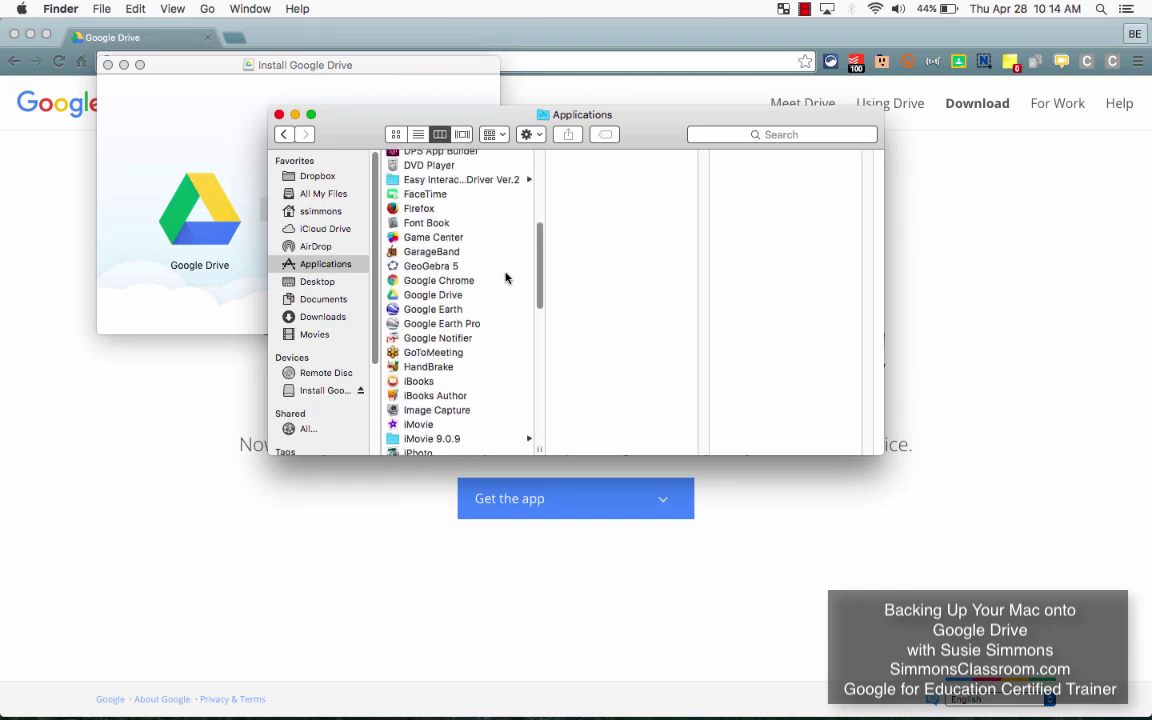
{"action": "left_click", "coordinate": [445, 316]}
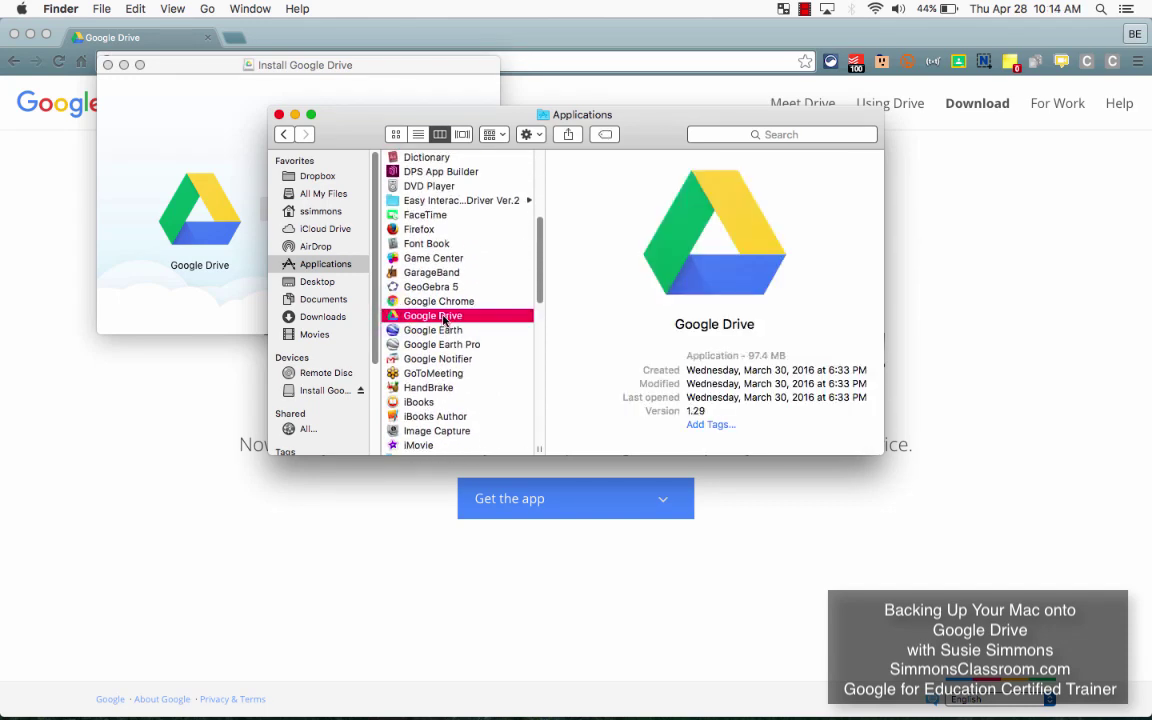
{"action": "double_click", "coordinate": [658, 296]}
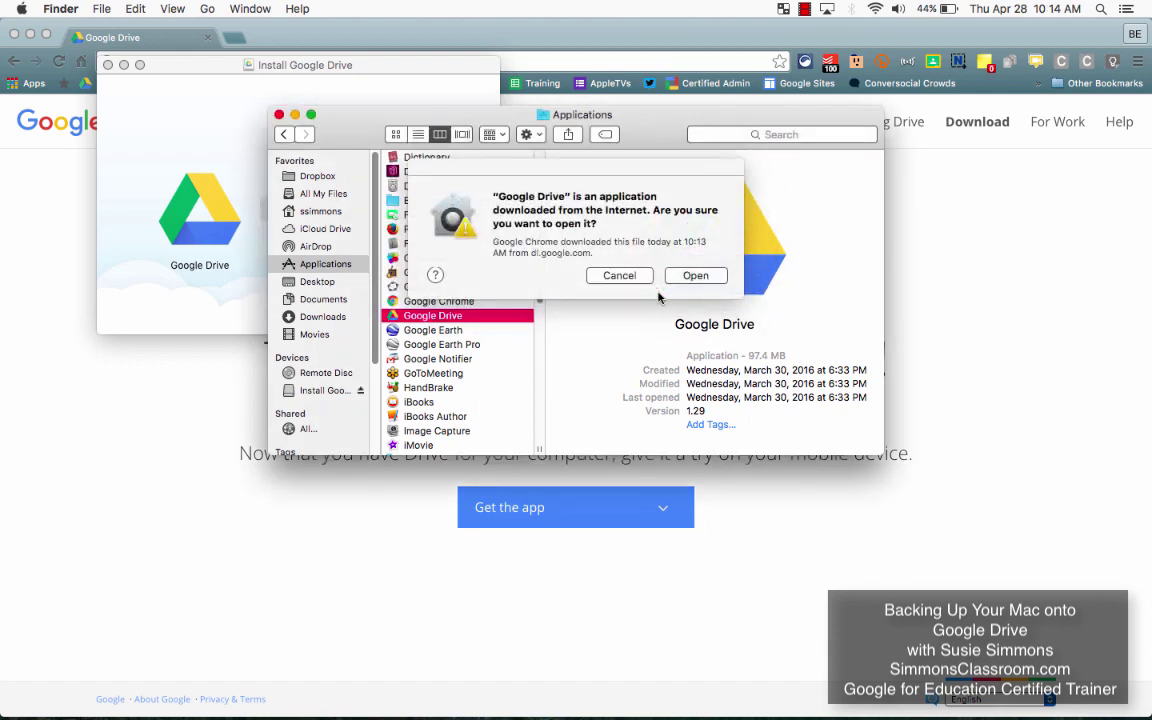
Step: Confirm opening the downloaded app, then sign in with the account e-mail and password
{"action": "left_click", "coordinate": [696, 275]}
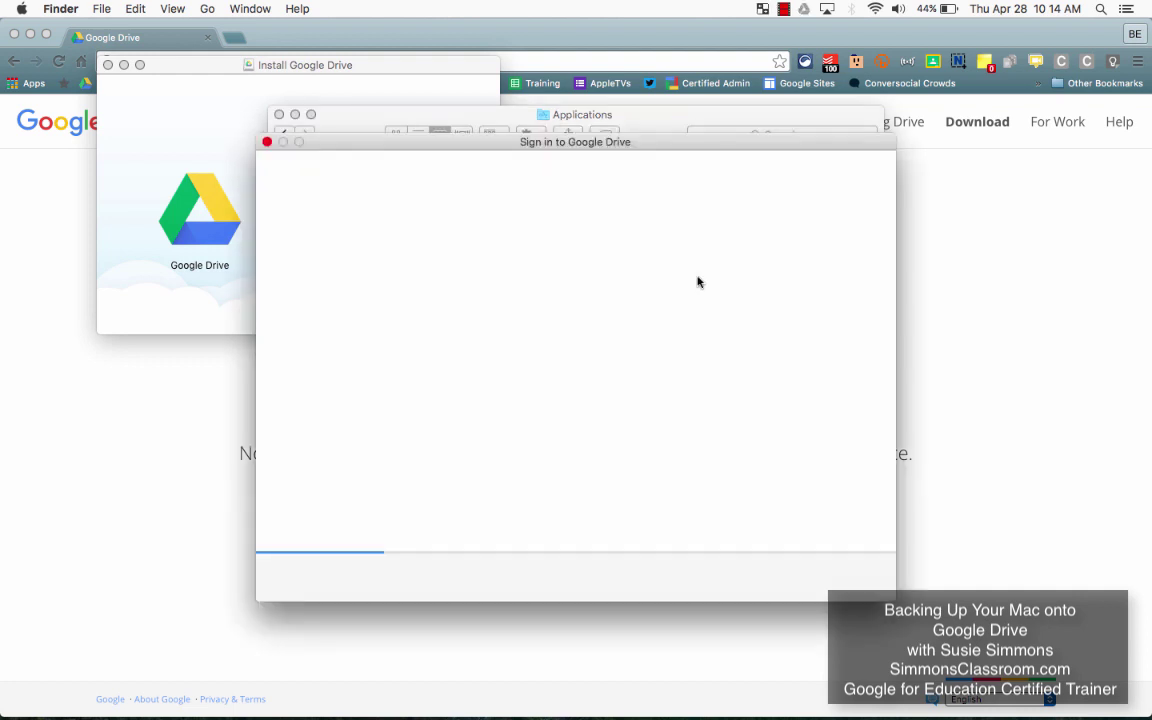
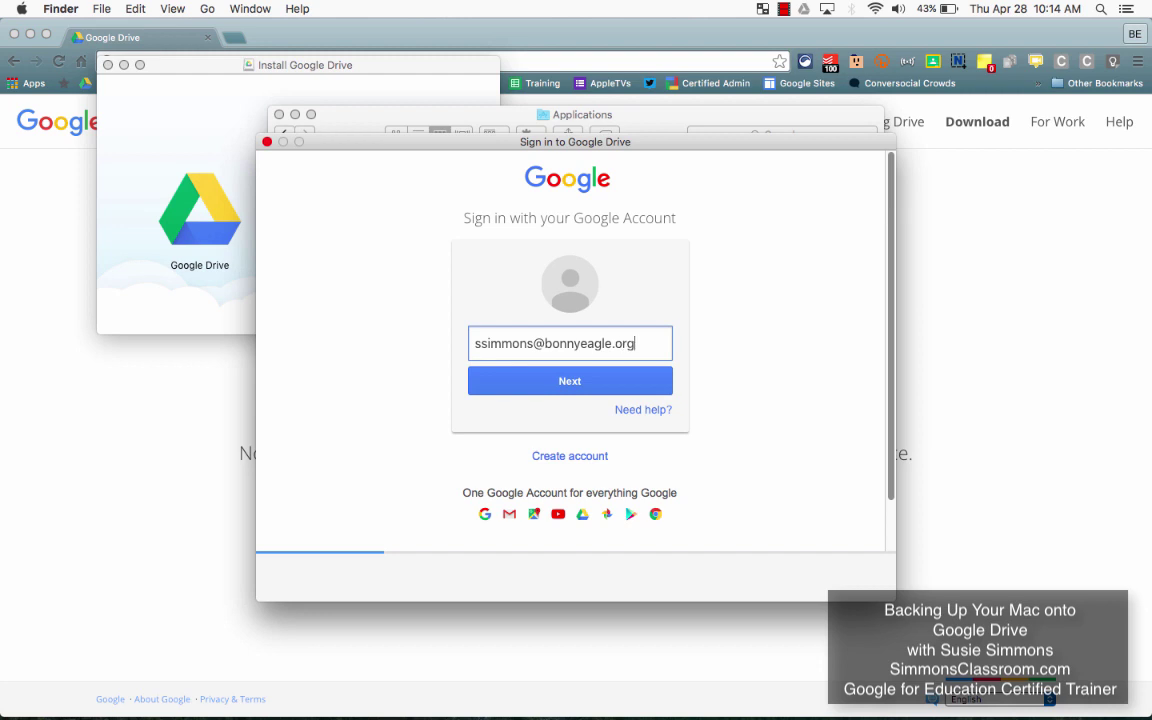
{"action": "key", "text": "Return"}
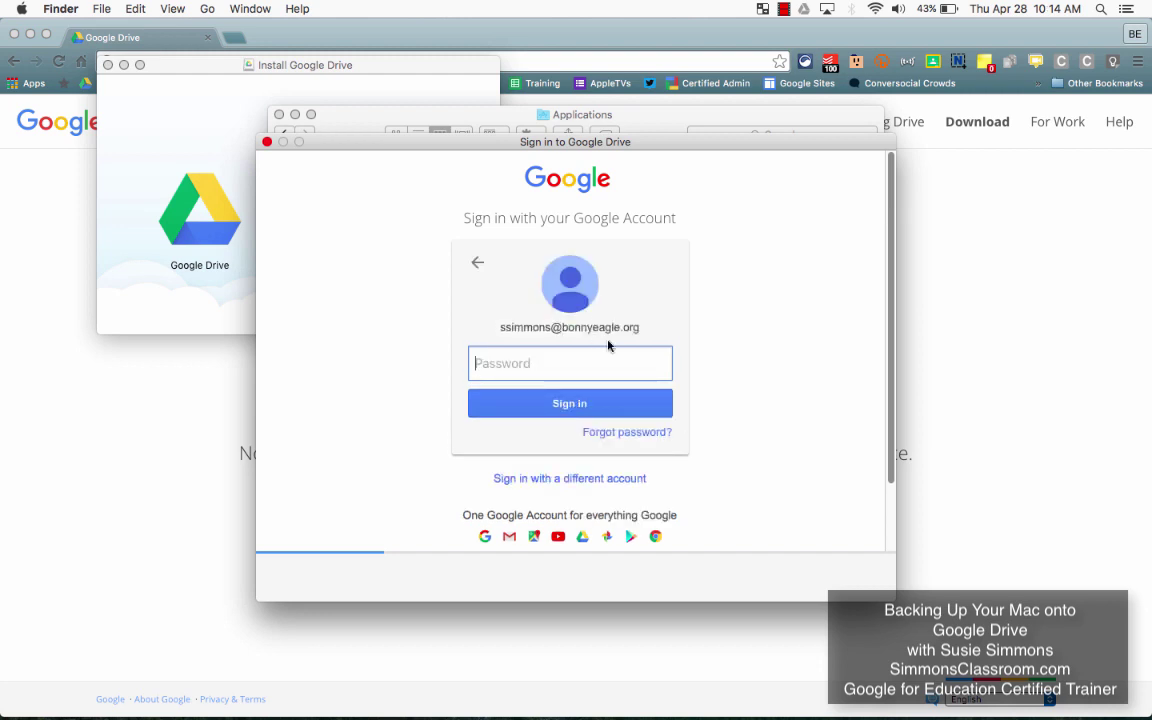
{"action": "type", "text": "•••••••••"}
{"action": "key", "text": "Return"}
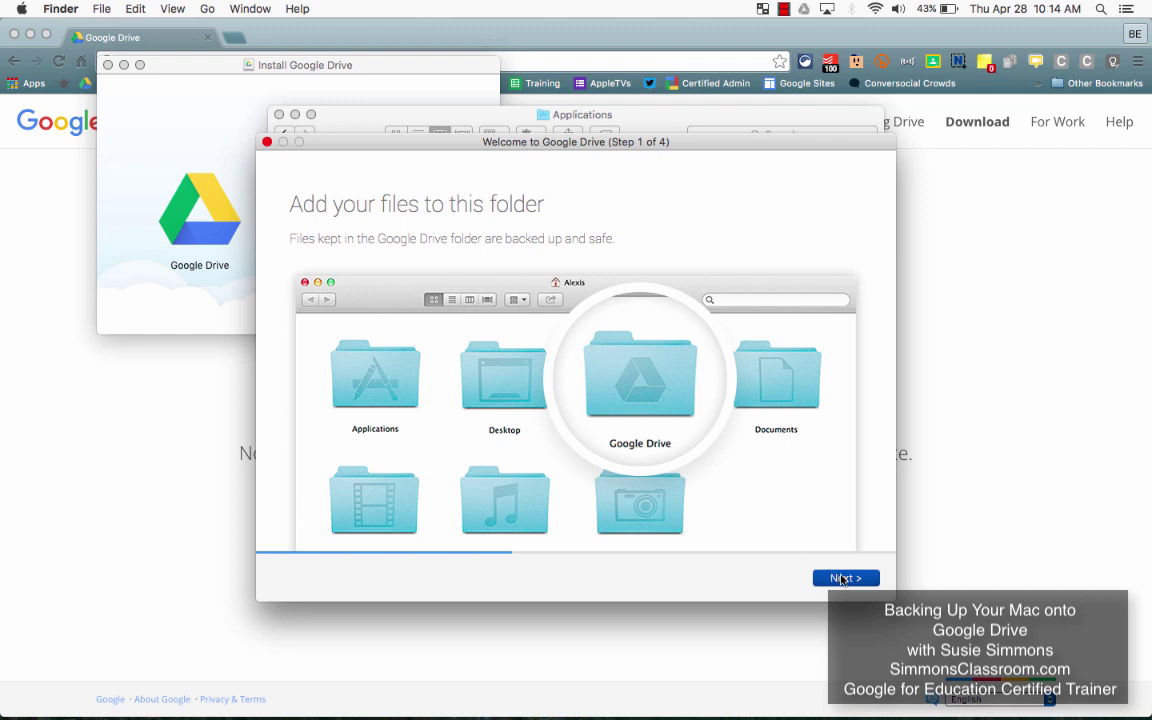
Step: Advance through welcome Steps 1–3 and bring up Sync options on the final page
{"action": "left_click", "coordinate": [843, 578]}
{"action": "left_click", "coordinate": [843, 578]}
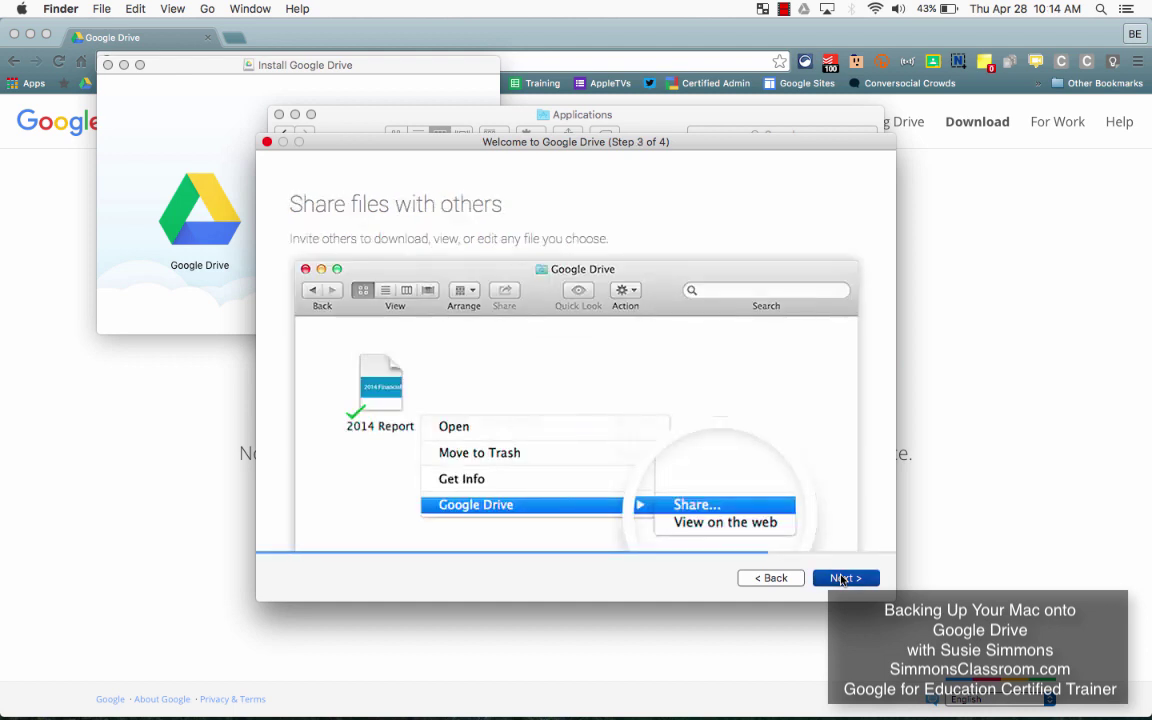
{"action": "left_click", "coordinate": [843, 578]}
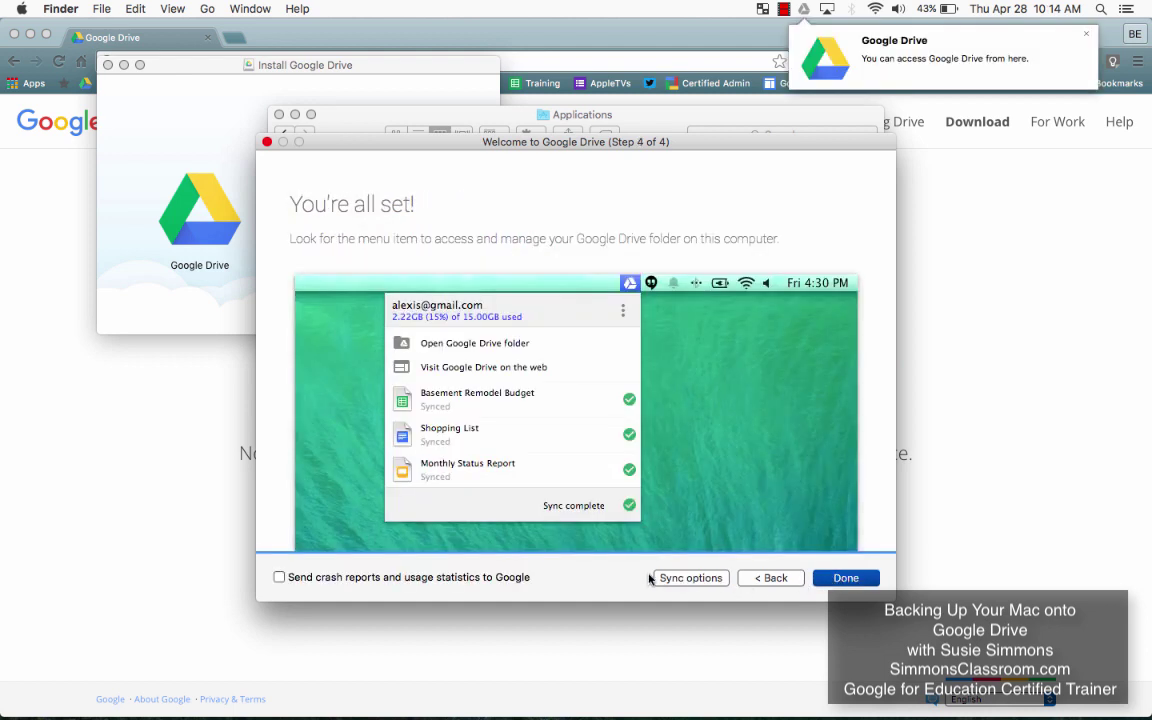
{"action": "left_click", "coordinate": [711, 579]}
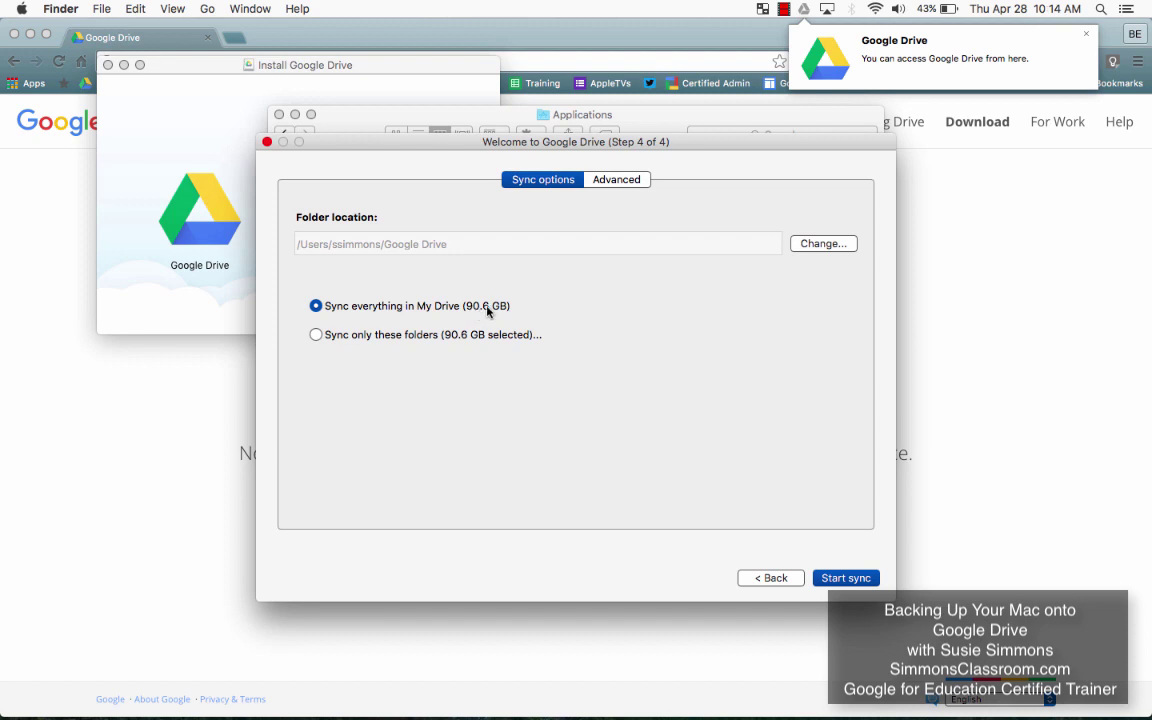
Step: Switch to 'Sync only these folders' and uncheck the top folders, including 2016 Teacher Camp
{"action": "left_click", "coordinate": [372, 339]}
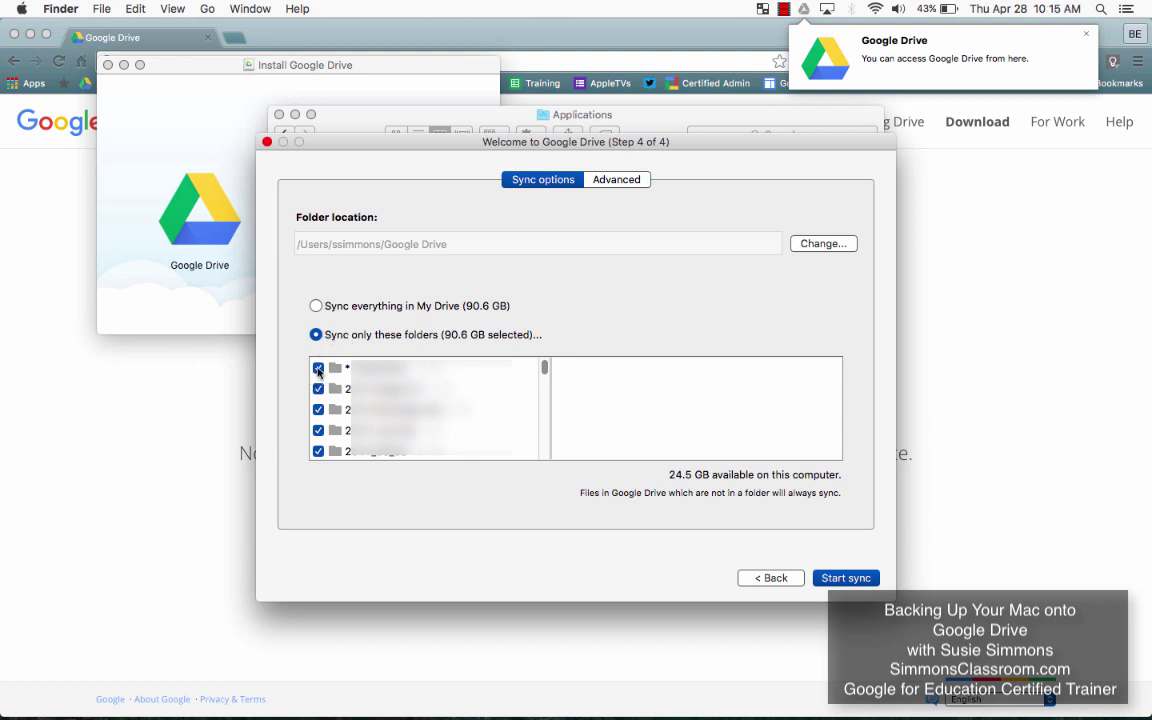
{"action": "left_click", "coordinate": [318, 367]}
{"action": "left_click", "coordinate": [318, 388]}
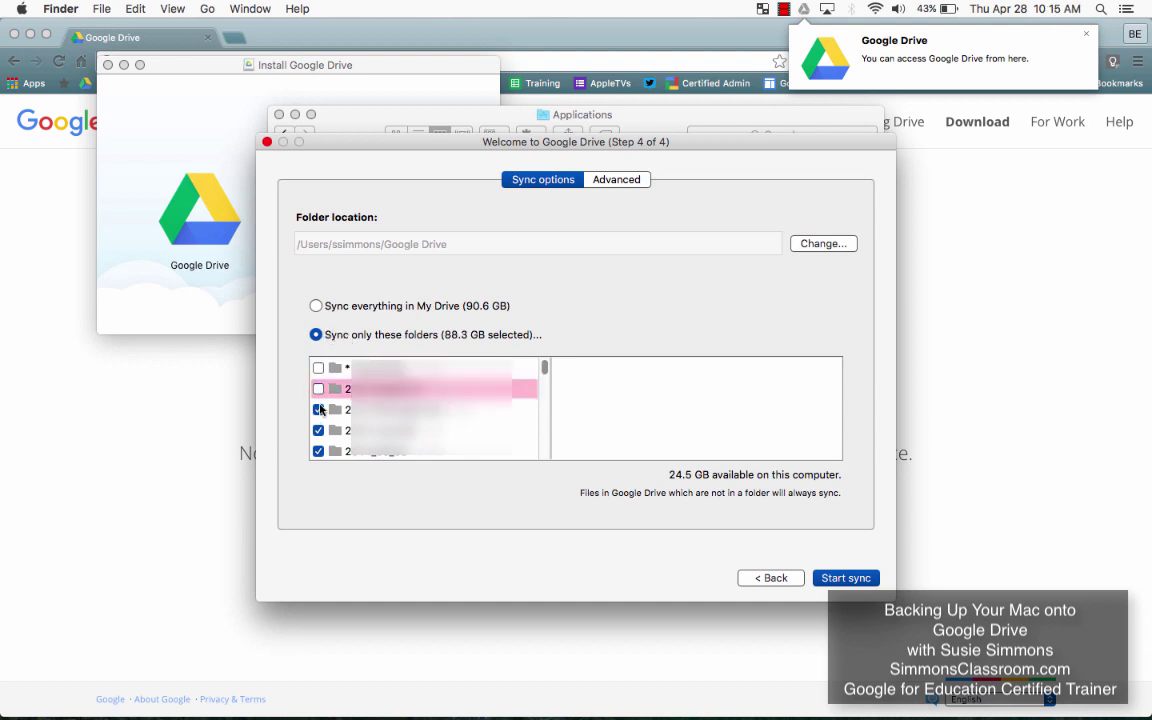
{"action": "left_click", "coordinate": [318, 409]}
{"action": "left_click", "coordinate": [318, 430]}
{"action": "left_click", "coordinate": [318, 451]}
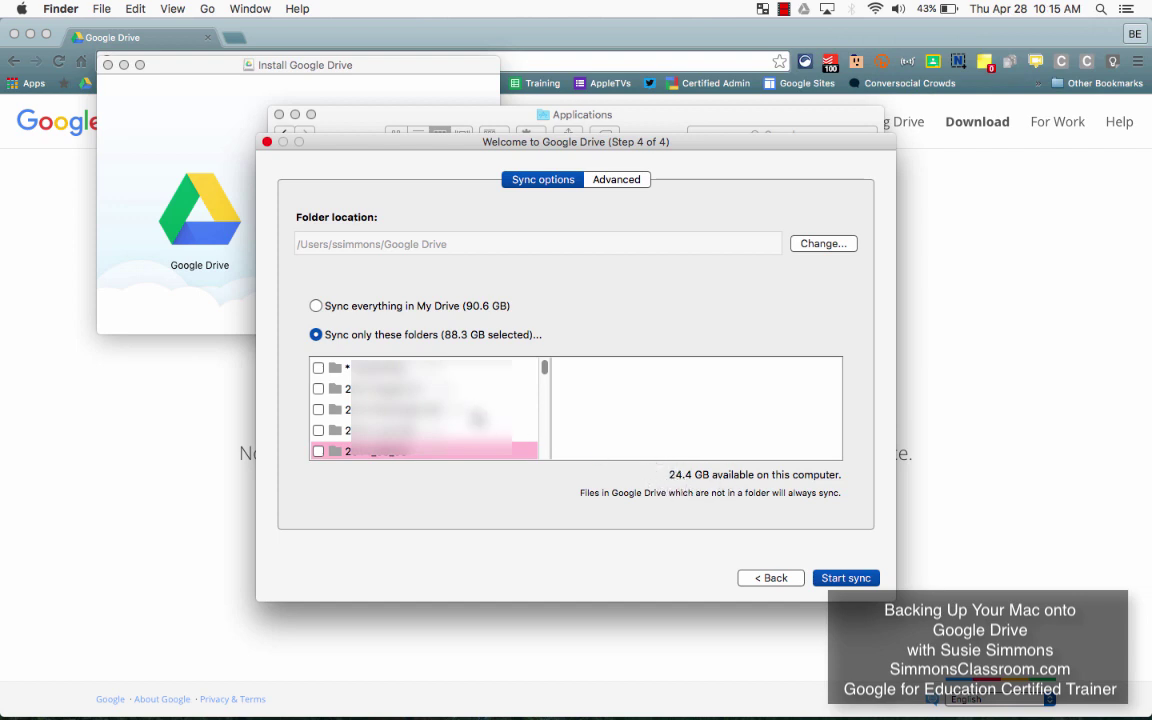
{"action": "scroll", "coordinate": [320, 415], "scroll_direction": "down", "scroll_amount": 2}
{"action": "scroll", "coordinate": [320, 415], "scroll_direction": "up", "scroll_amount": 1}
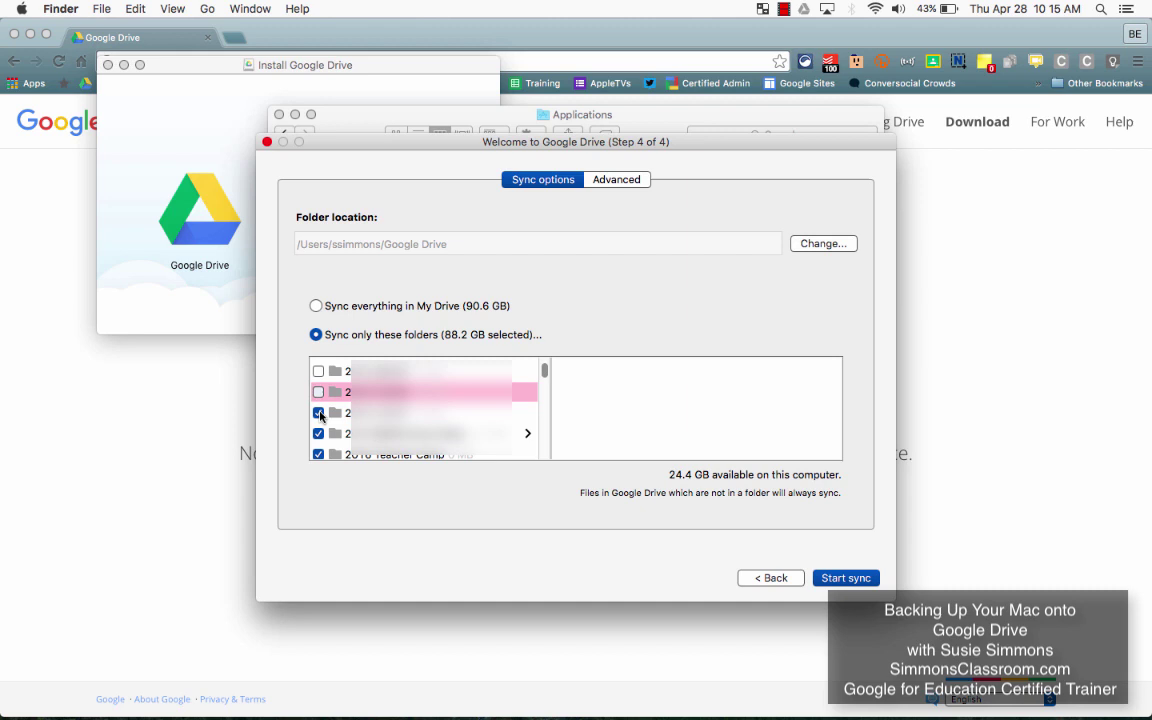
{"action": "left_click", "coordinate": [319, 413]}
{"action": "left_click", "coordinate": [318, 433]}
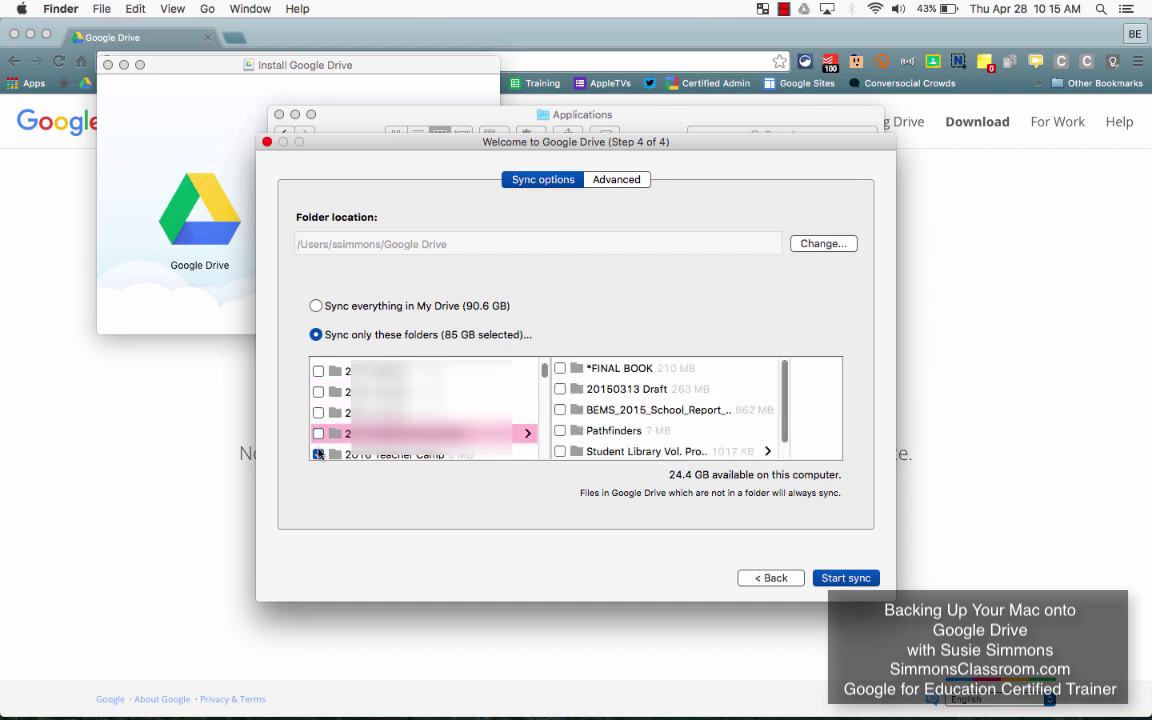
{"action": "left_click", "coordinate": [318, 454]}
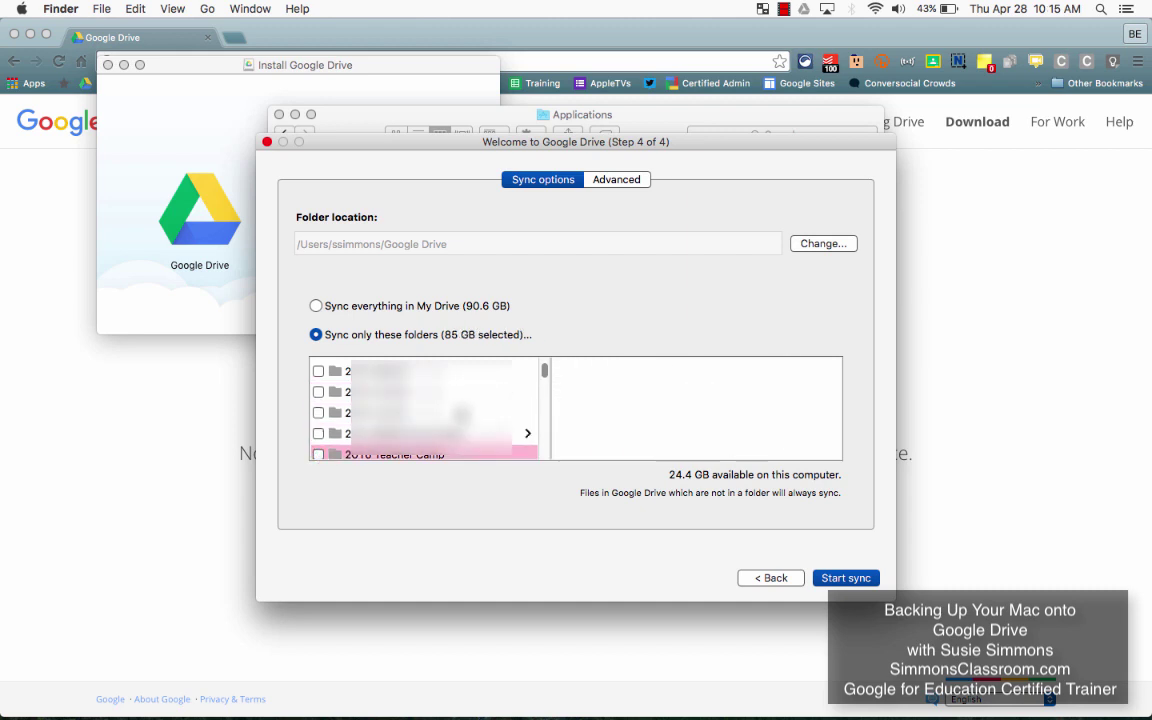
Step: Uncheck the next folders down the list, through the one holding ThermaCell
{"action": "scroll", "coordinate": [420, 410], "scroll_direction": "down", "scroll_amount": 2}
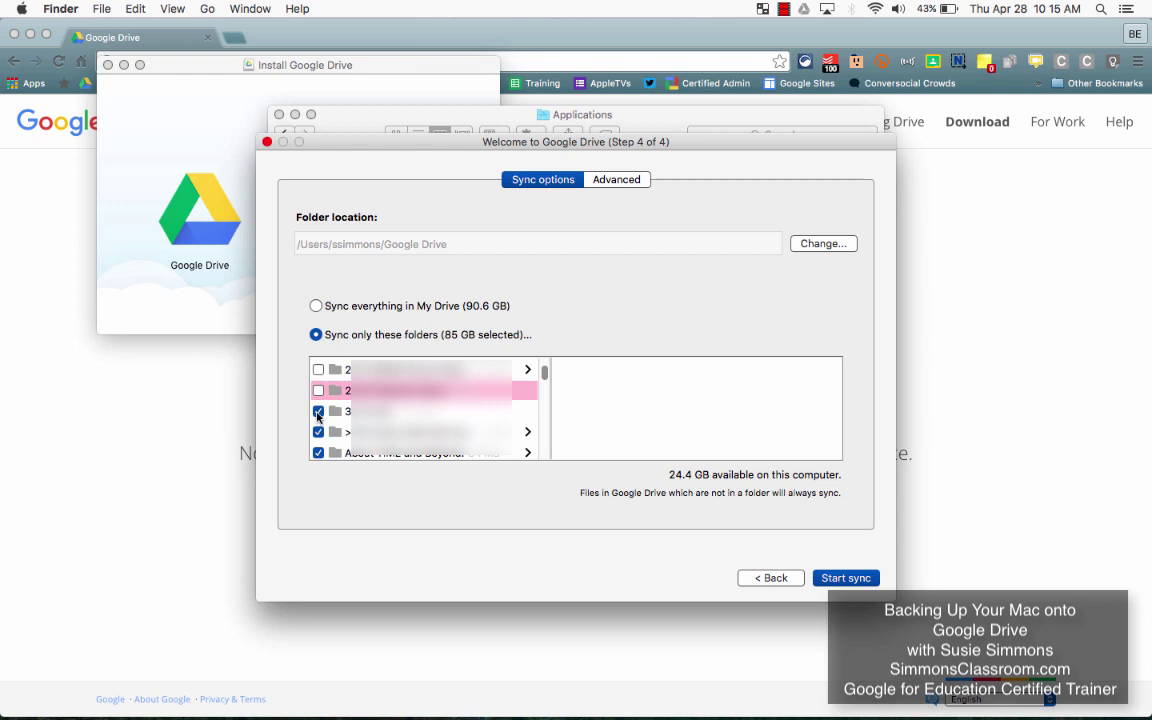
{"action": "left_click", "coordinate": [318, 412]}
{"action": "left_click", "coordinate": [318, 432]}
{"action": "left_click", "coordinate": [318, 454]}
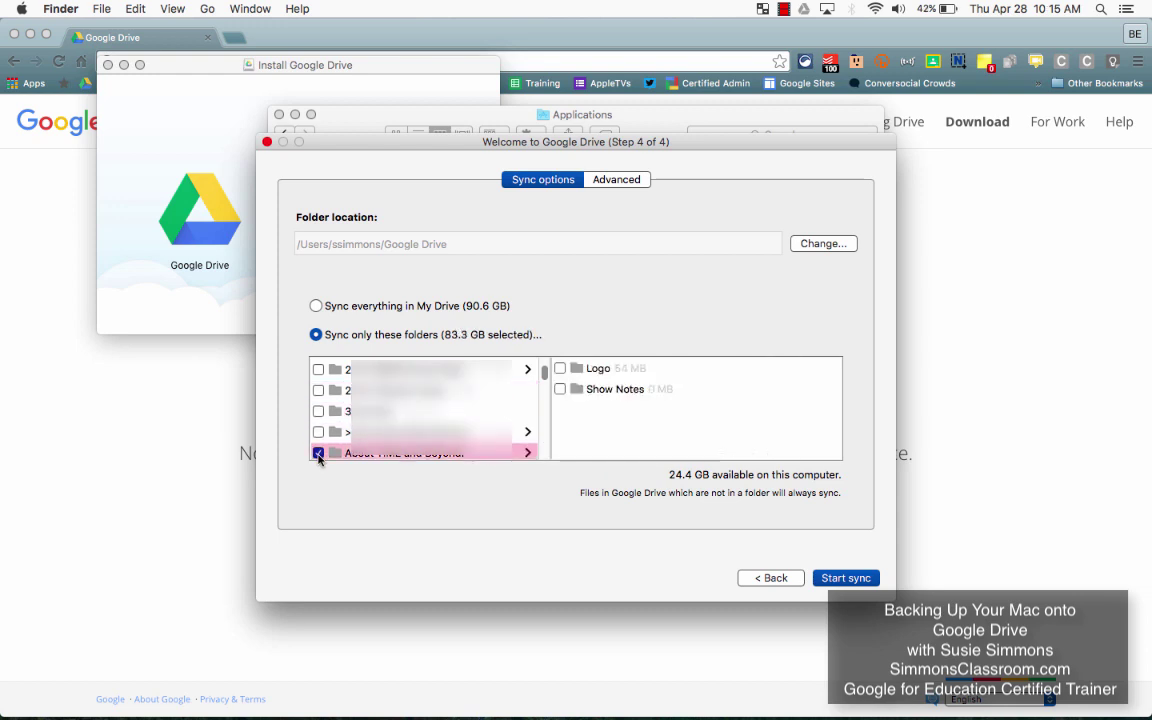
{"action": "scroll", "coordinate": [320, 420], "scroll_direction": "down", "scroll_amount": 3}
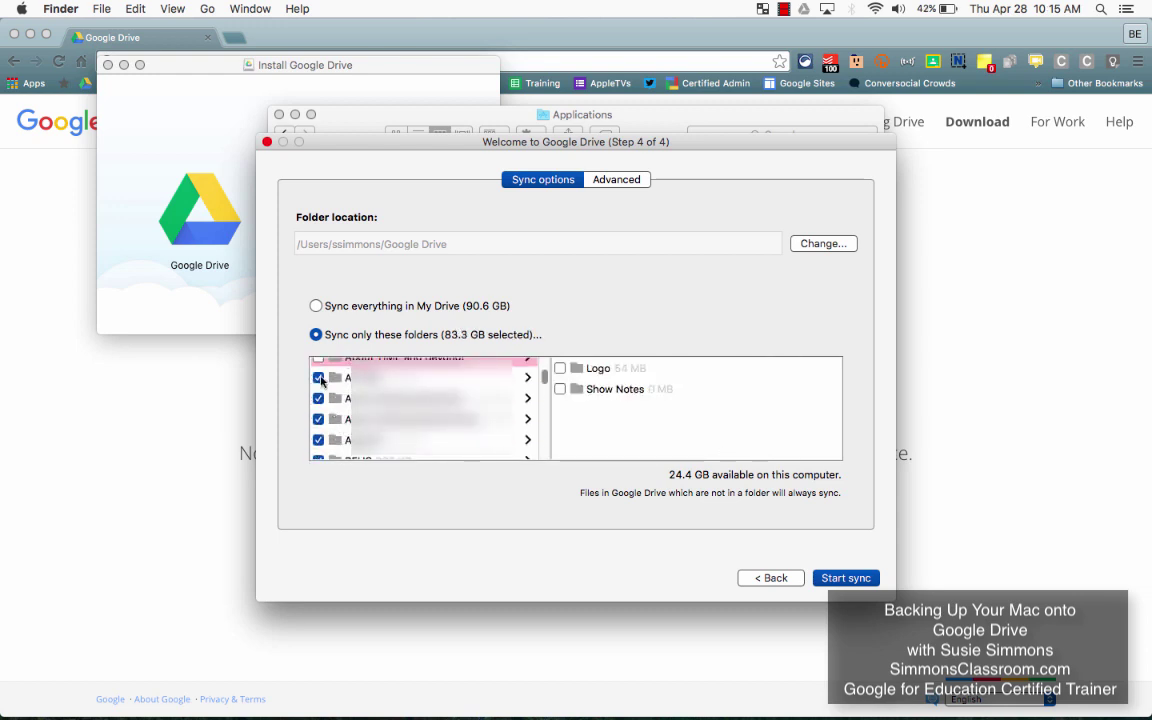
{"action": "left_click", "coordinate": [318, 377]}
{"action": "left_click", "coordinate": [318, 398]}
{"action": "left_click", "coordinate": [318, 419]}
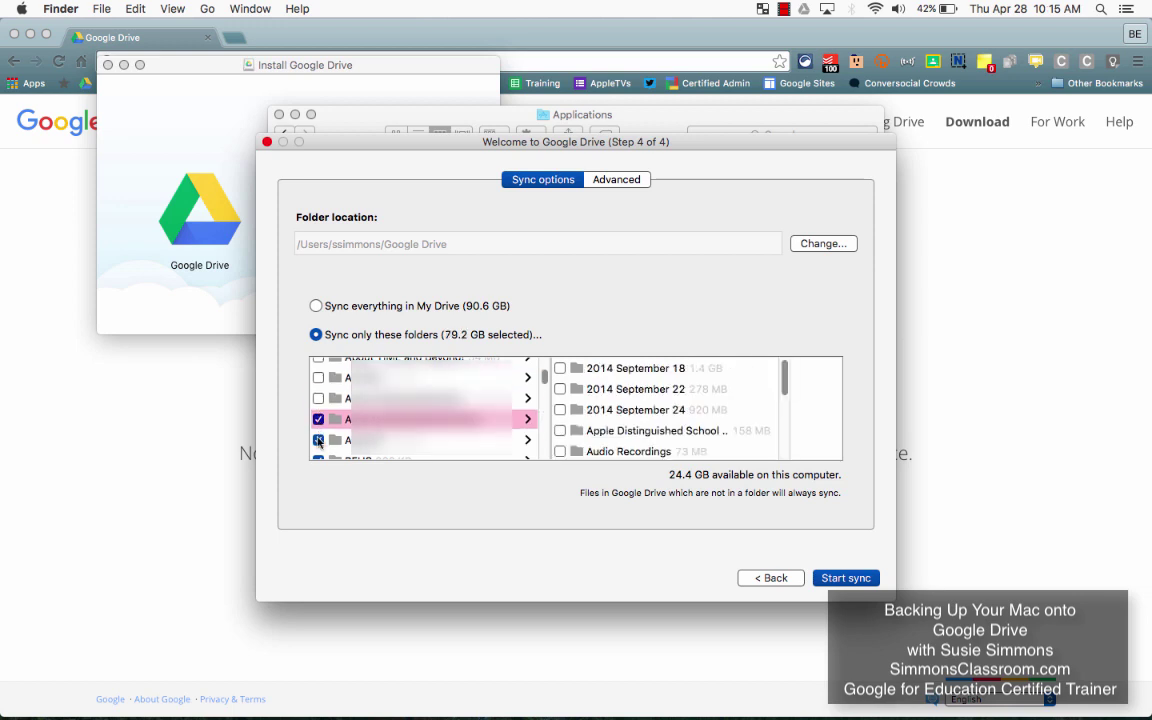
{"action": "left_click", "coordinate": [318, 440]}
{"action": "scroll", "coordinate": [319, 411], "scroll_direction": "down", "scroll_amount": 2}
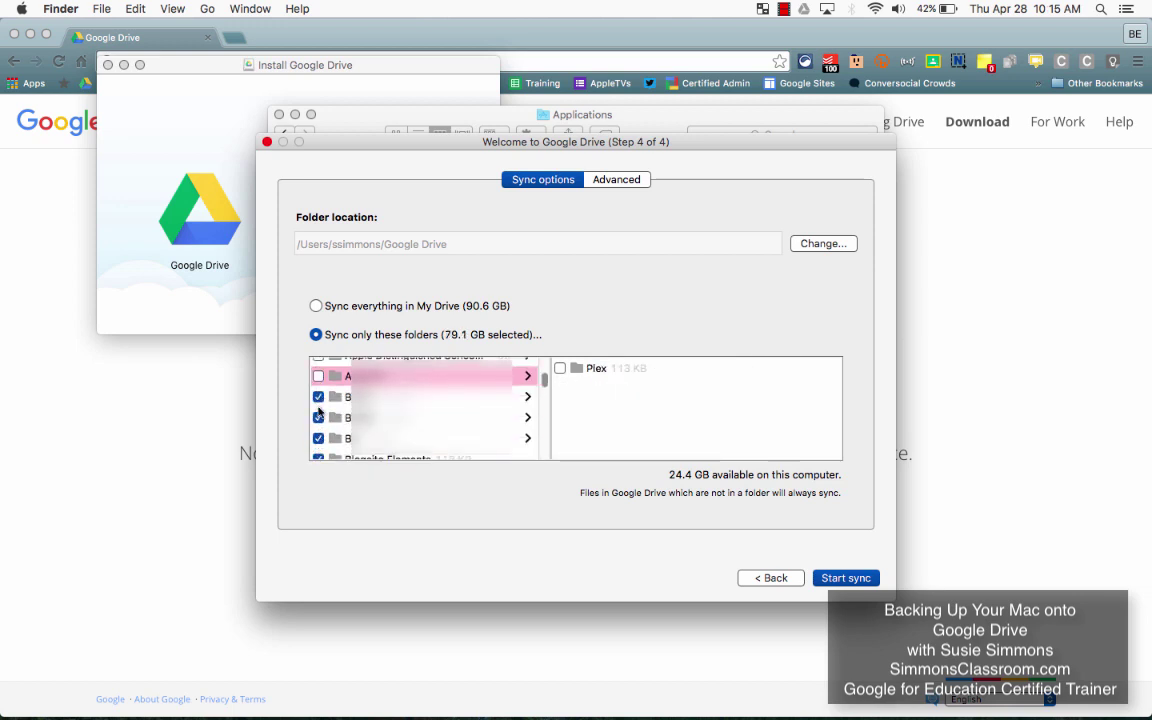
{"action": "left_click", "coordinate": [318, 397]}
{"action": "left_click", "coordinate": [318, 418]}
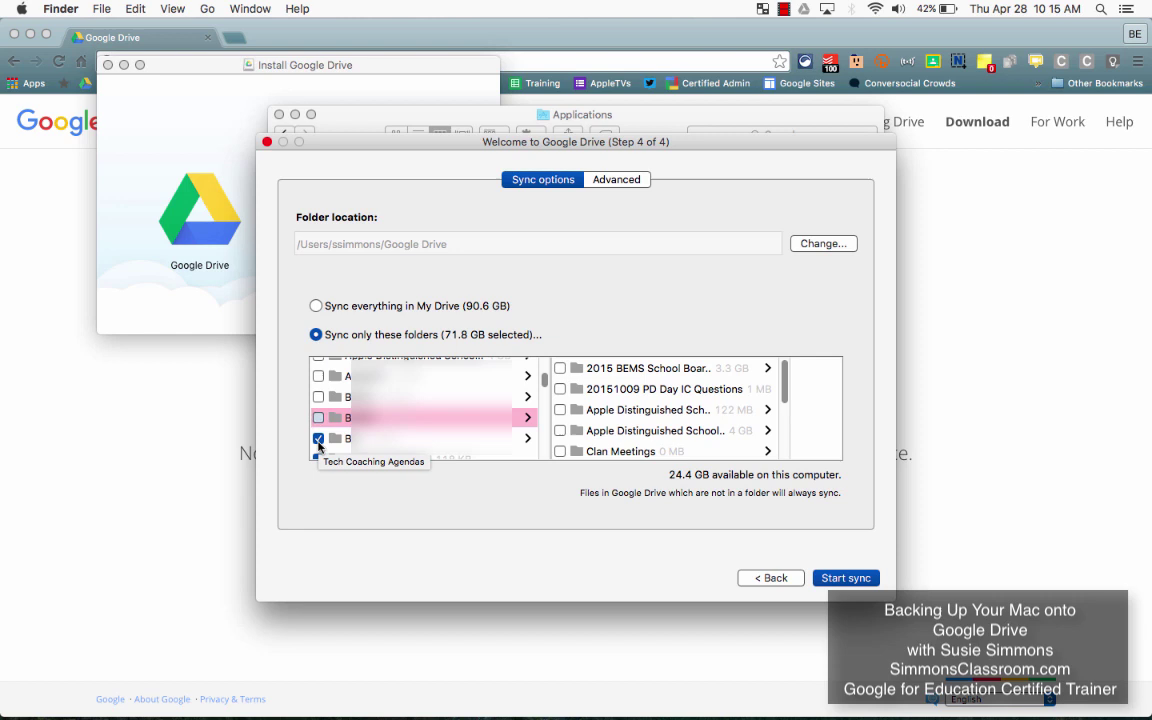
{"action": "left_click", "coordinate": [318, 439]}
Step: Uncheck the remaining folders, including Results, Certifications and Attendee List, leaving 10.6 GB selected
{"action": "scroll", "coordinate": [318, 445], "scroll_direction": "down", "scroll_amount": 3}
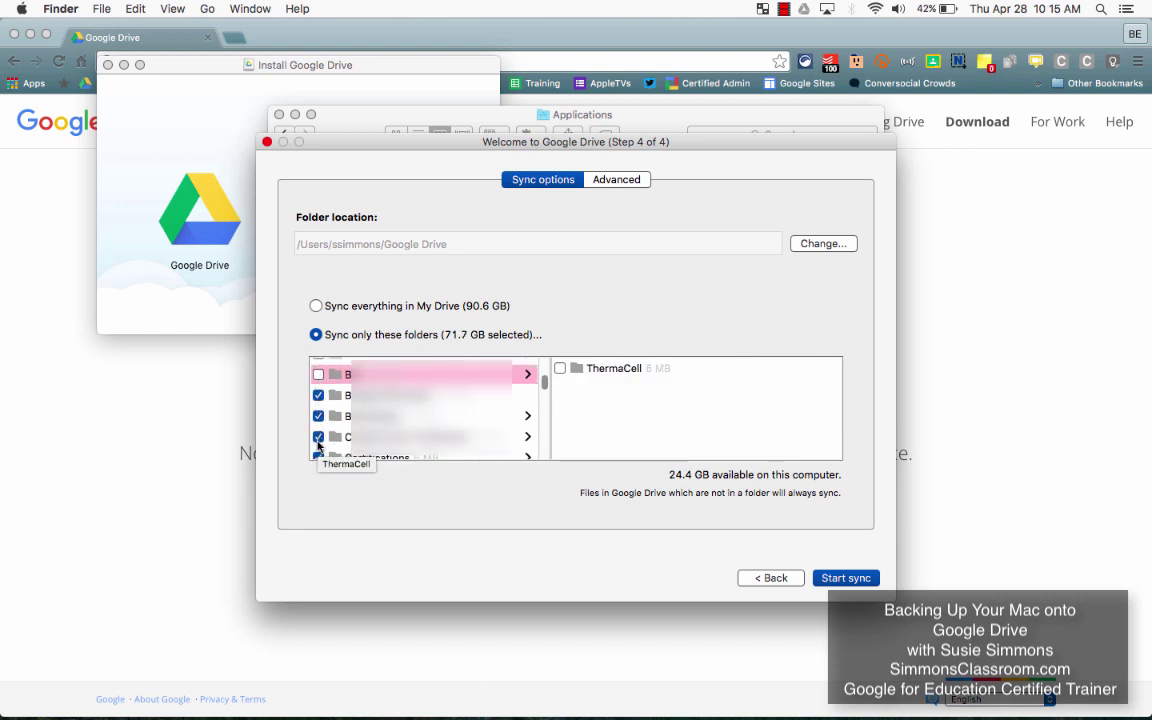
{"action": "left_click", "coordinate": [318, 396]}
{"action": "left_click", "coordinate": [318, 417]}
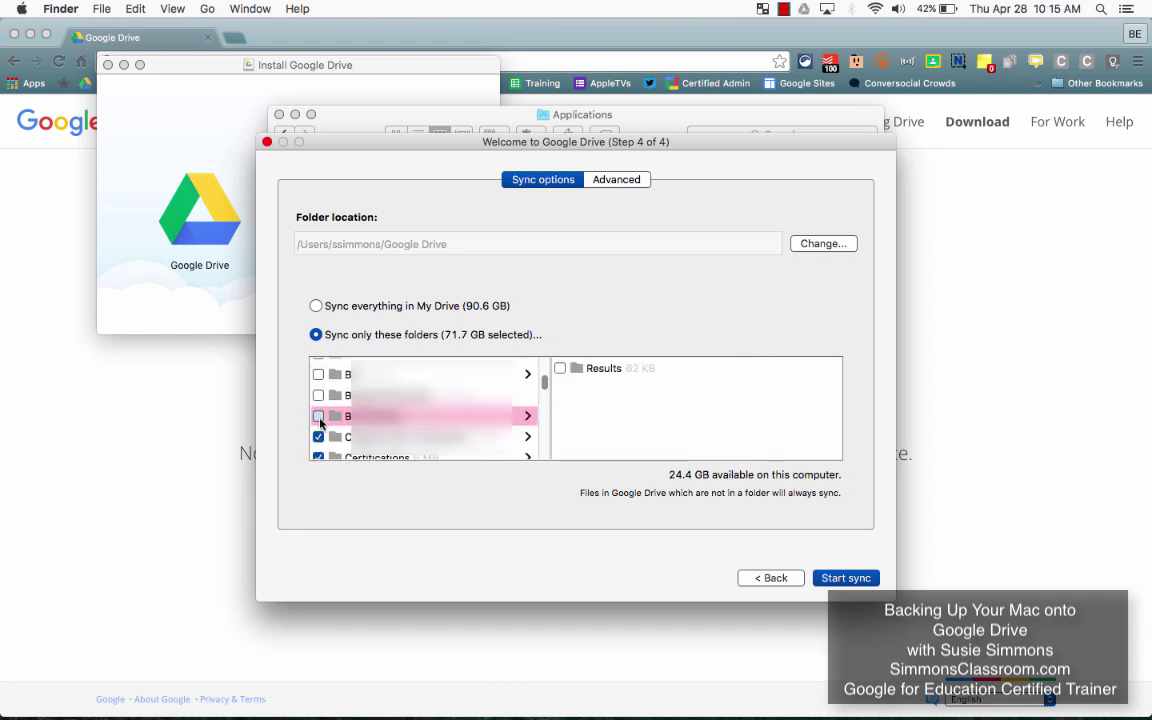
{"action": "left_click", "coordinate": [318, 437]}
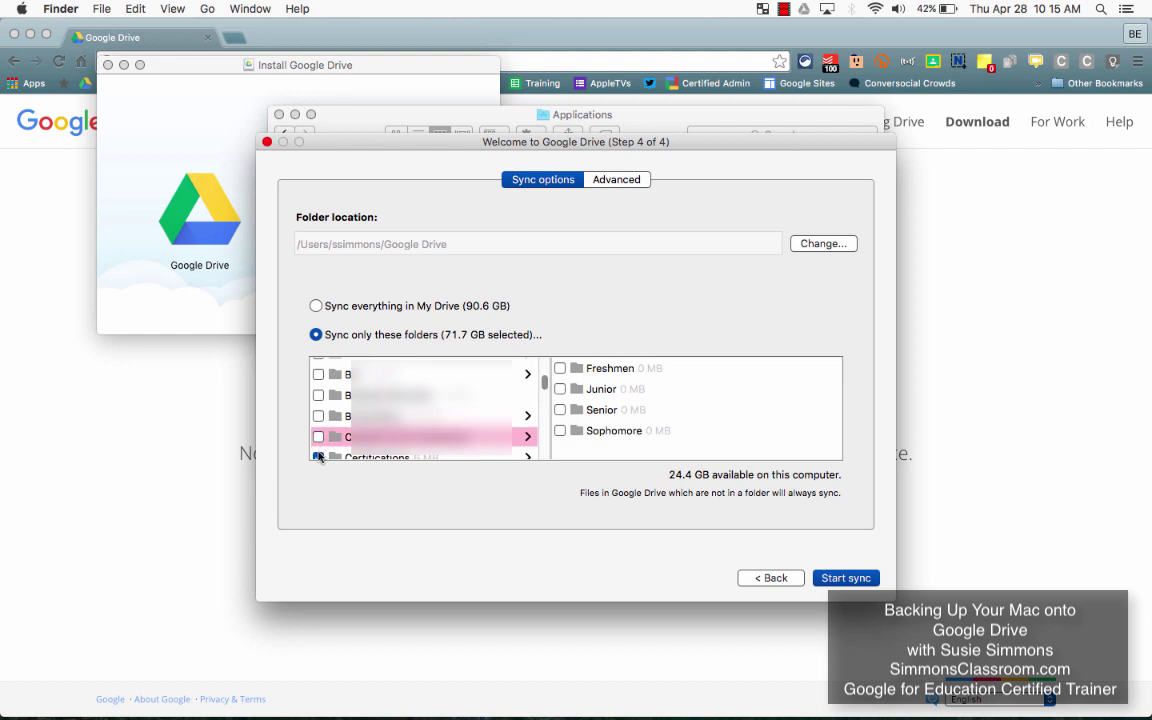
{"action": "left_click", "coordinate": [318, 457]}
{"action": "scroll", "coordinate": [318, 440], "scroll_direction": "down", "scroll_amount": 3}
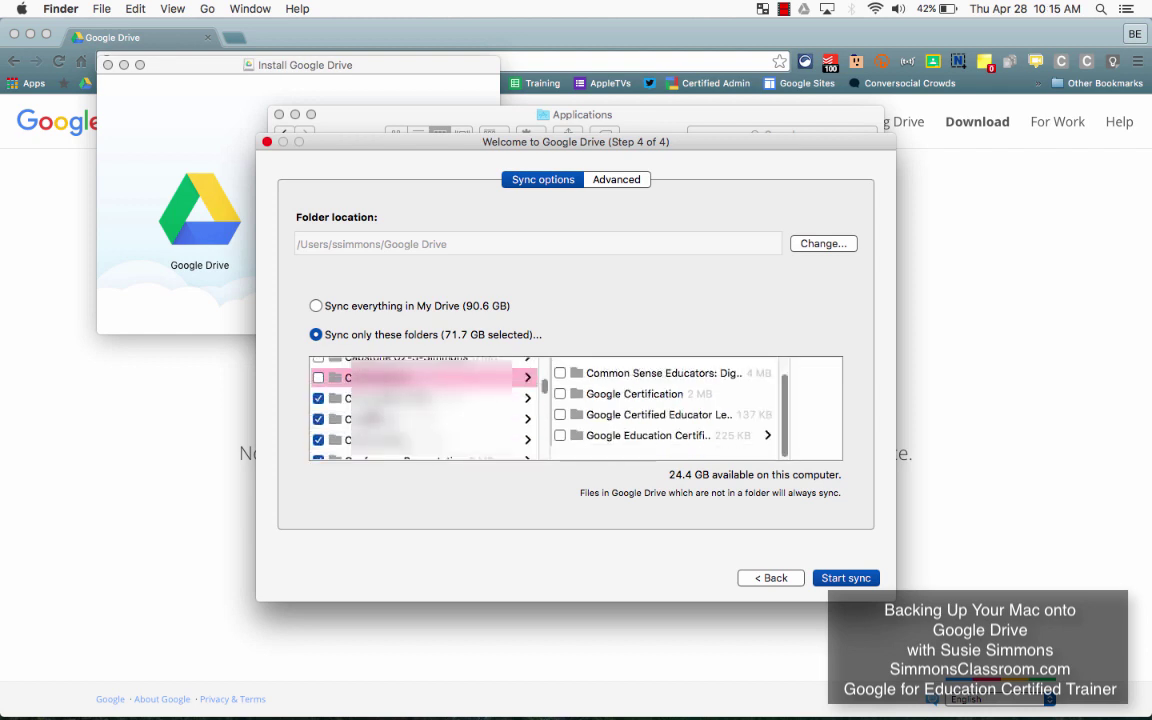
{"action": "left_click", "coordinate": [318, 366]}
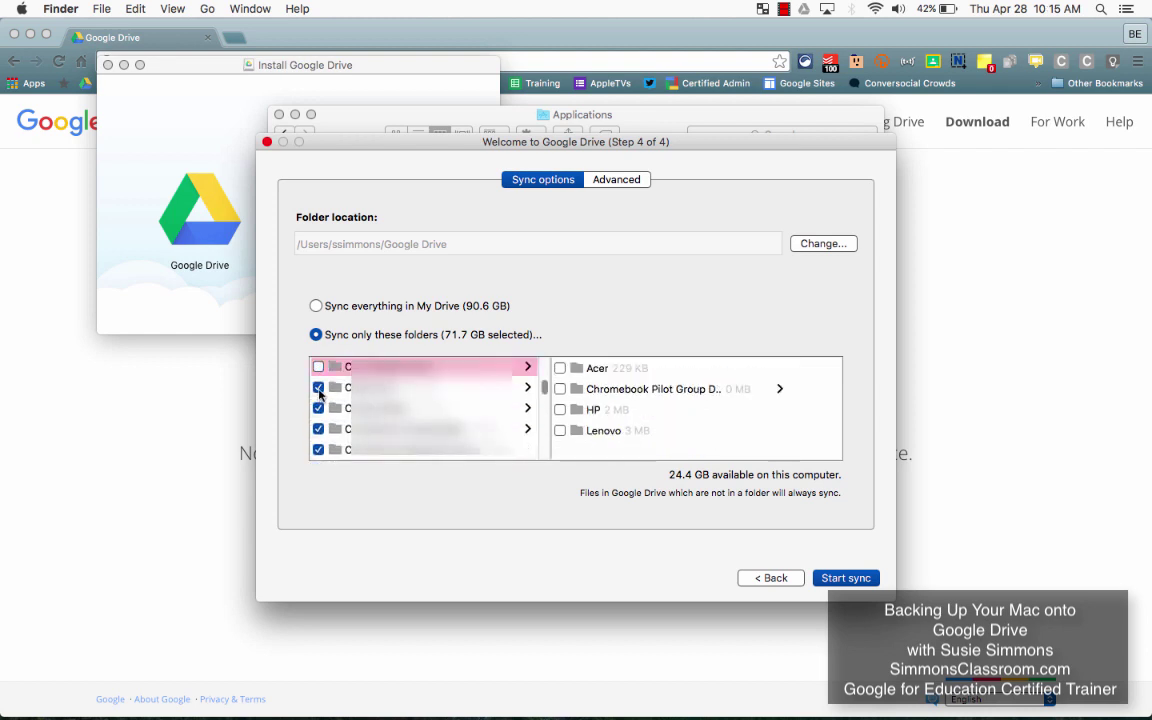
{"action": "left_click", "coordinate": [318, 387]}
{"action": "left_click", "coordinate": [318, 408]}
{"action": "left_click", "coordinate": [318, 429]}
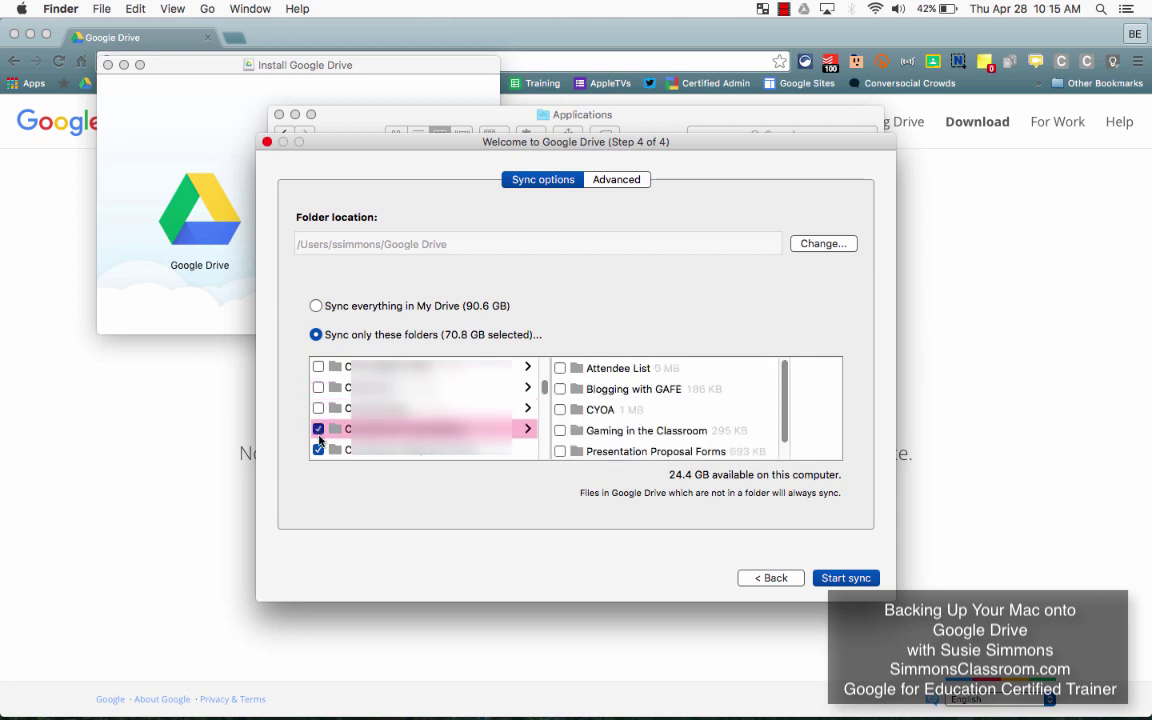
{"action": "left_click", "coordinate": [318, 429]}
{"action": "scroll", "coordinate": [349, 413], "scroll_direction": "down", "scroll_amount": 3}
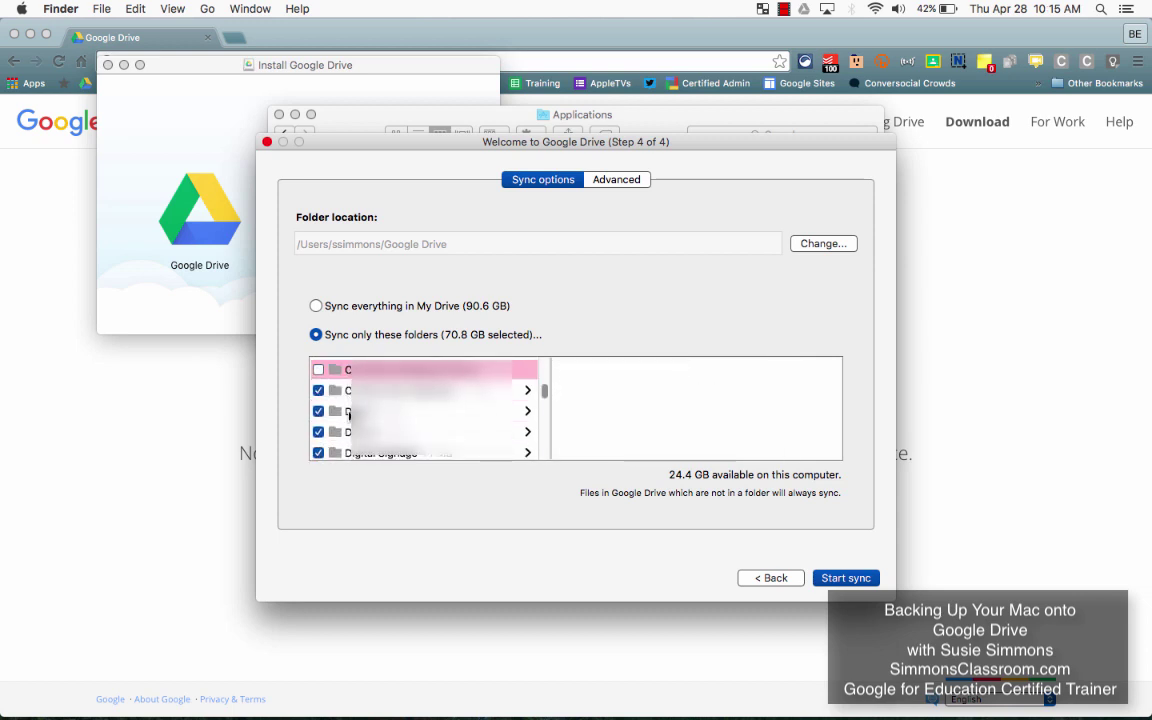
{"action": "left_click", "coordinate": [318, 390]}
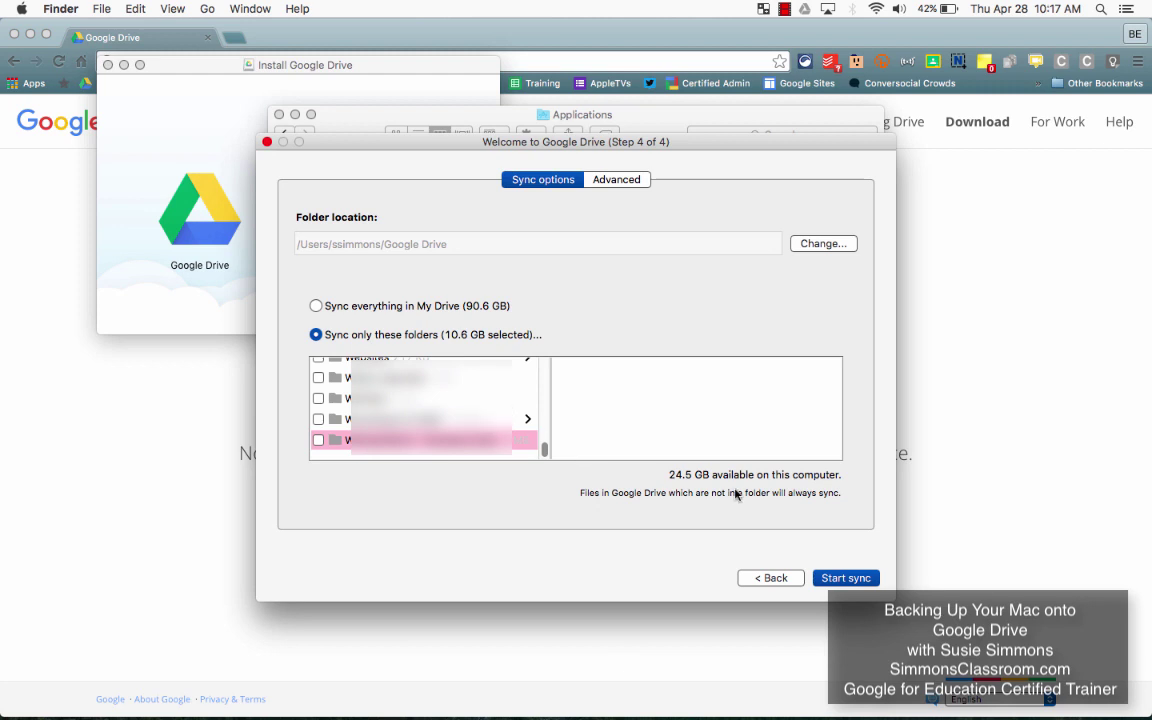
Step: Start syncing and view the local Google Drive folder in Finder
{"action": "left_click", "coordinate": [843, 578]}
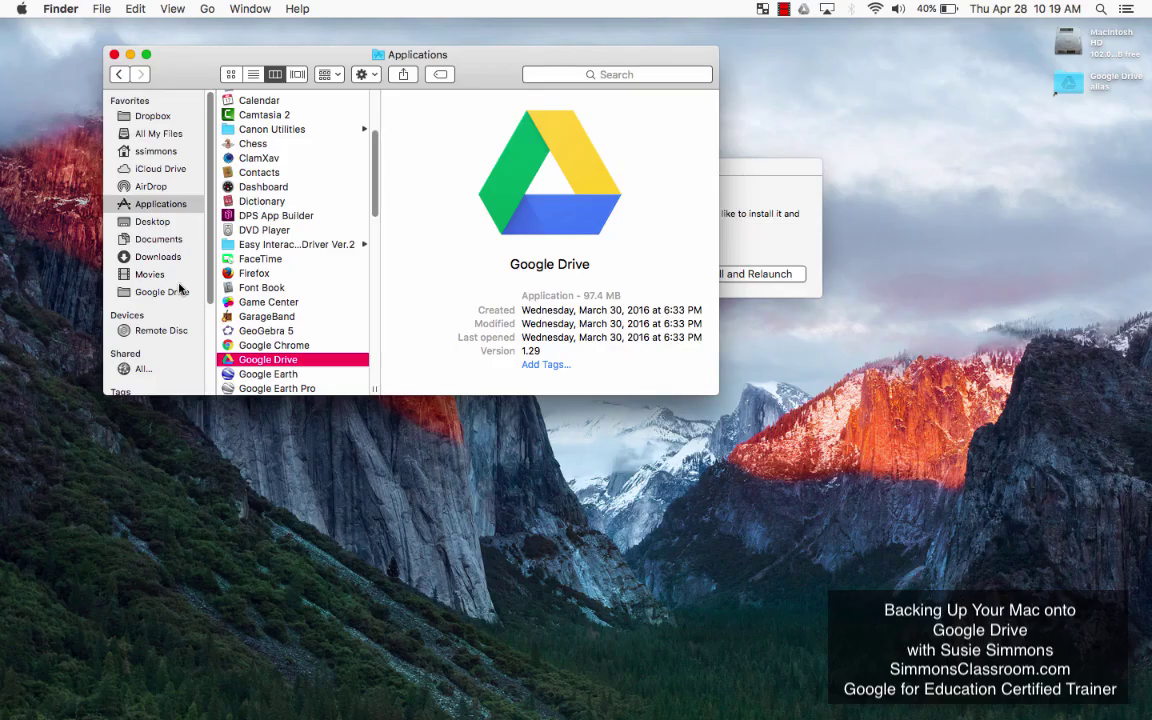
{"action": "left_click", "coordinate": [170, 292]}
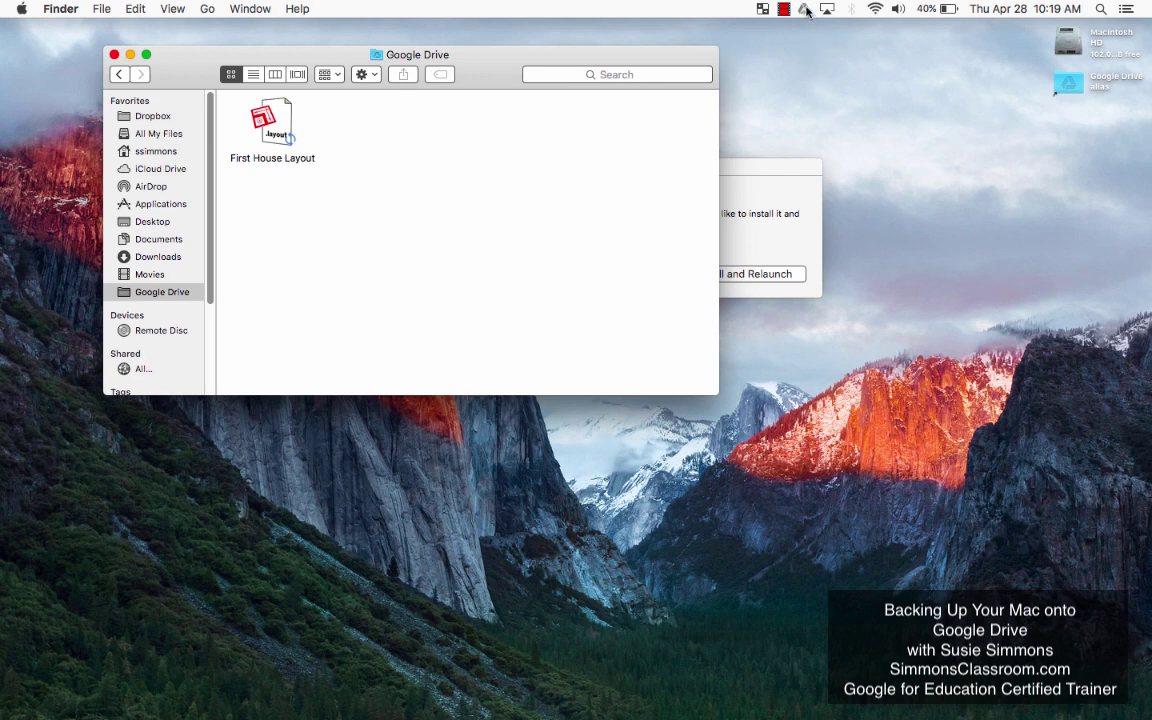
Step: Select the five .wav recordings, such as 151_20160318_092701.wav, and drag them to the Trash
{"action": "mouse_move", "coordinate": [805, 13]}
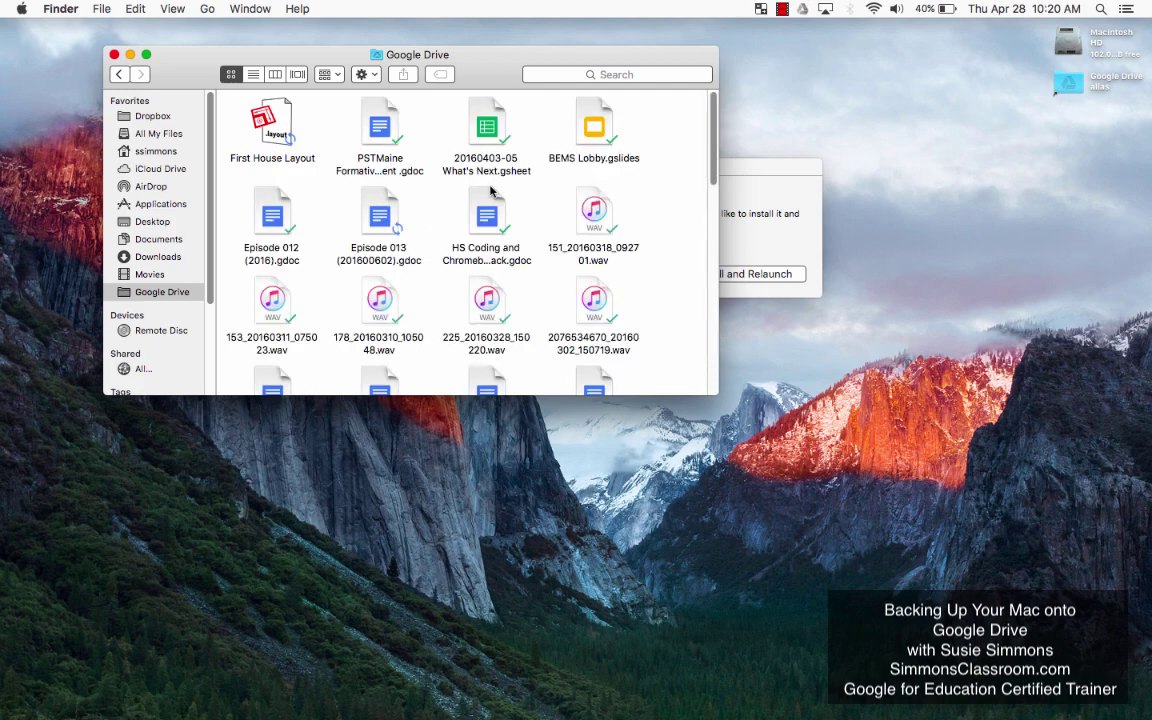
{"action": "left_click", "coordinate": [593, 212]}
{"action": "left_click", "coordinate": [600, 310], "text": "super"}
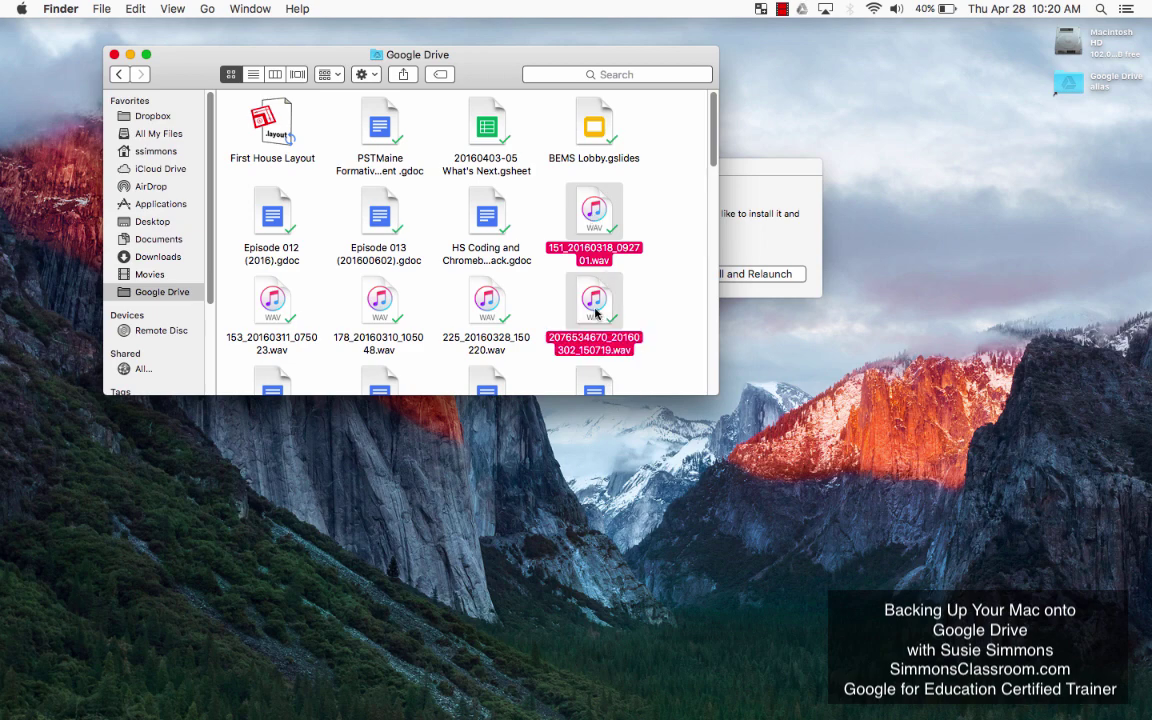
{"action": "left_click", "coordinate": [490, 308], "text": "super"}
{"action": "left_click", "coordinate": [385, 304], "text": "super"}
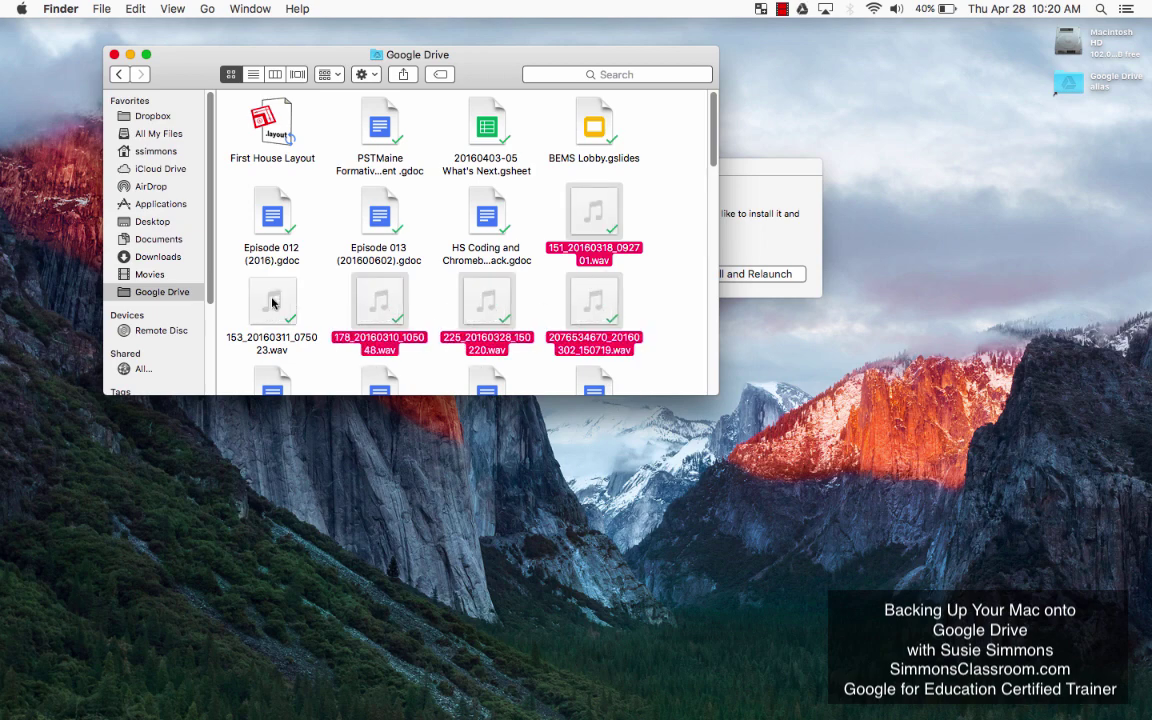
{"action": "left_click", "coordinate": [248, 272], "text": "super"}
{"action": "left_click_drag", "start_coordinate": [595, 312], "coordinate": [818, 707]}
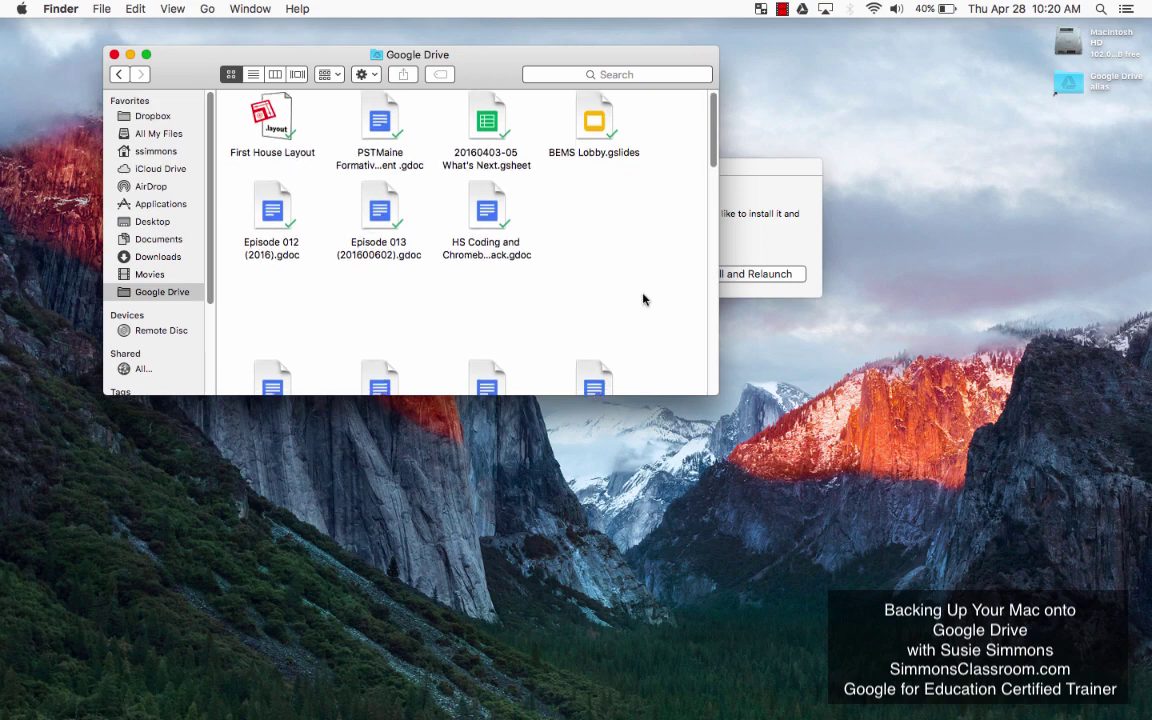
Step: Look over the Google Drive folder contents and show the Action gear menu
{"action": "scroll", "coordinate": [644, 298], "scroll_direction": "down", "scroll_amount": 5}
{"action": "scroll", "coordinate": [643, 298], "scroll_direction": "up", "scroll_amount": 5}
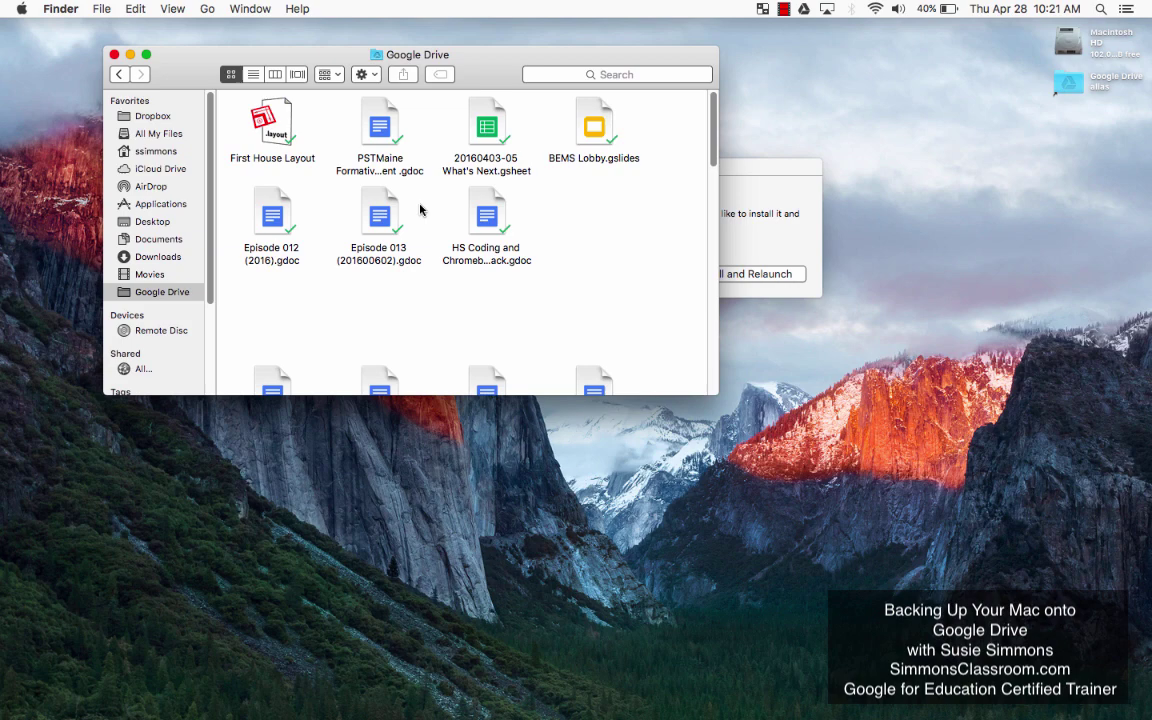
{"action": "scroll", "coordinate": [420, 209], "scroll_direction": "down", "scroll_amount": 10}
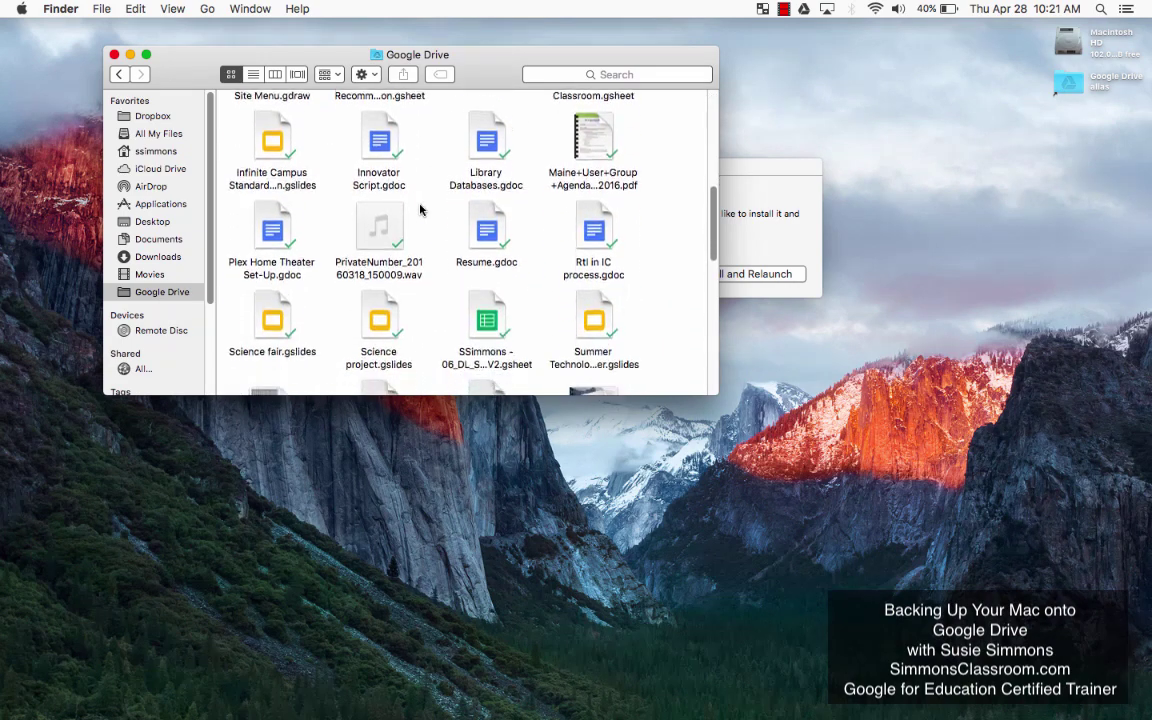
{"action": "scroll", "coordinate": [421, 212], "scroll_direction": "up", "scroll_amount": 10}
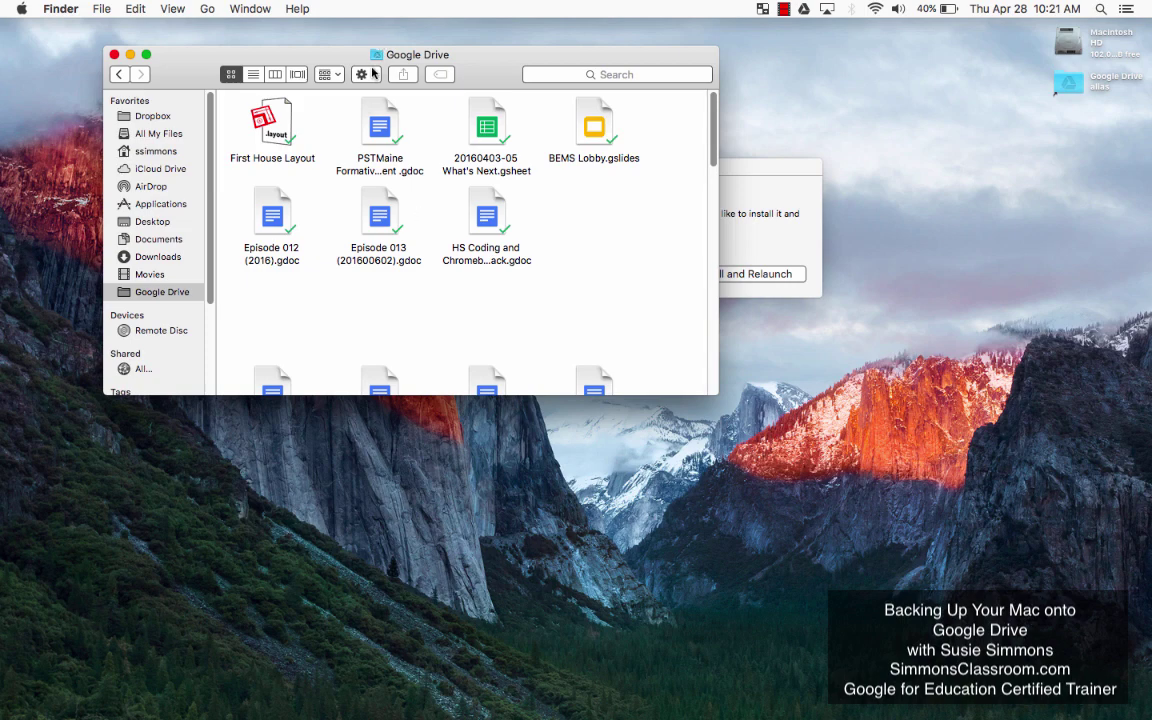
{"action": "left_click", "coordinate": [363, 74]}
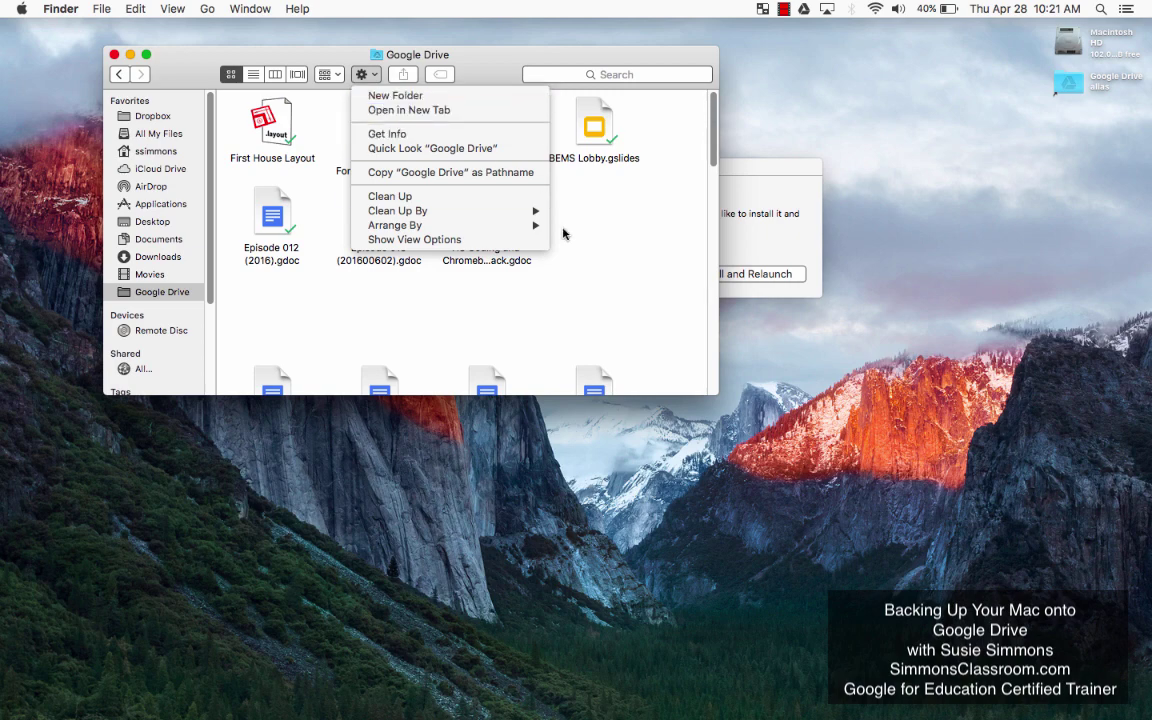
Step: Add a new folder named 'MacBook Backup' via Action > New Folder, then drag First House Layout into it
{"action": "left_click", "coordinate": [566, 230]}
{"action": "left_click", "coordinate": [363, 74]}
{"action": "left_click", "coordinate": [375, 96]}
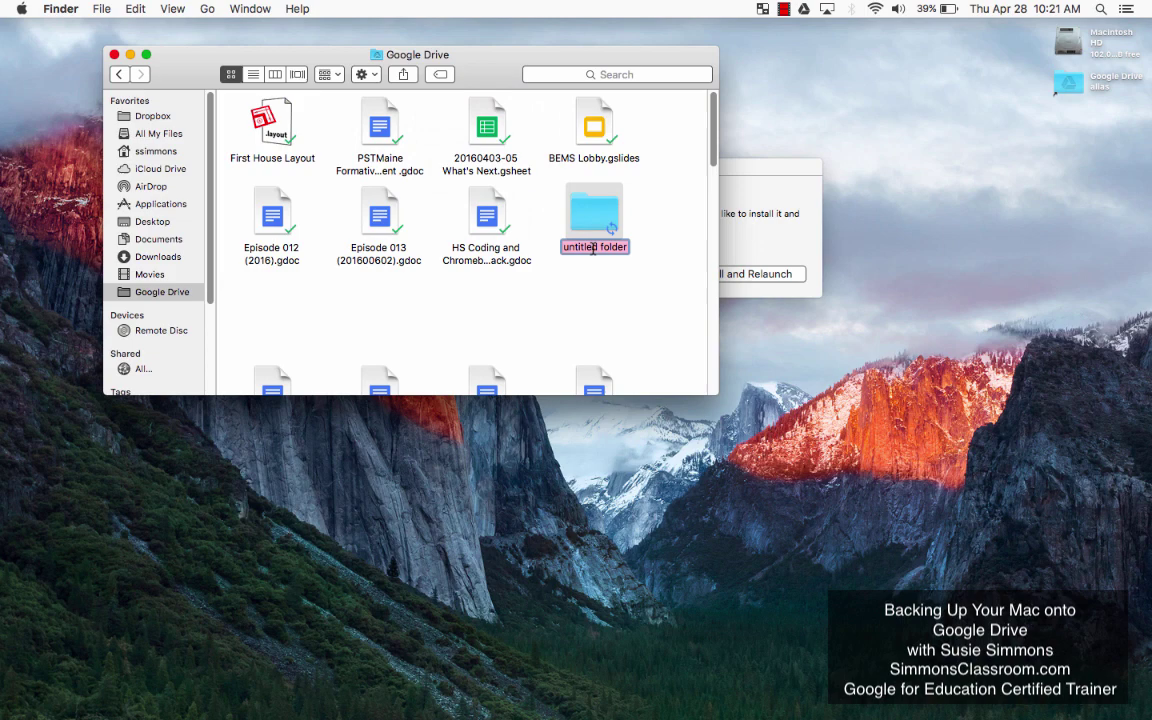
{"action": "type", "text": "Ma"}
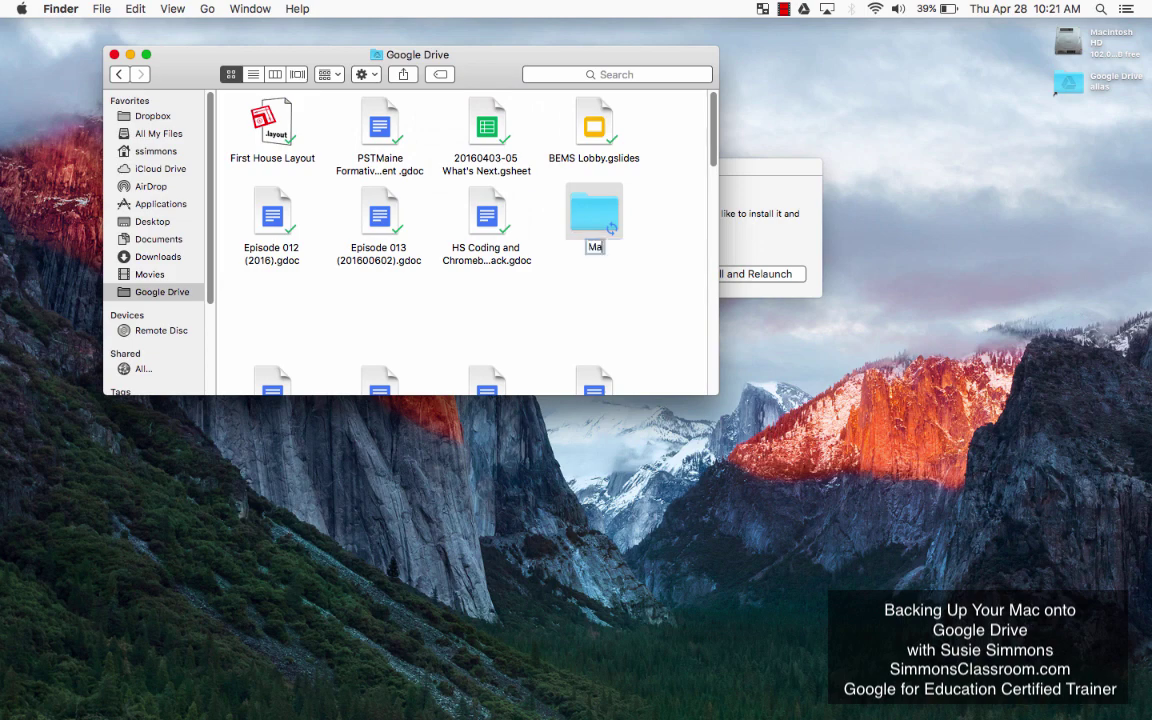
{"action": "type", "text": "cBook Backup"}
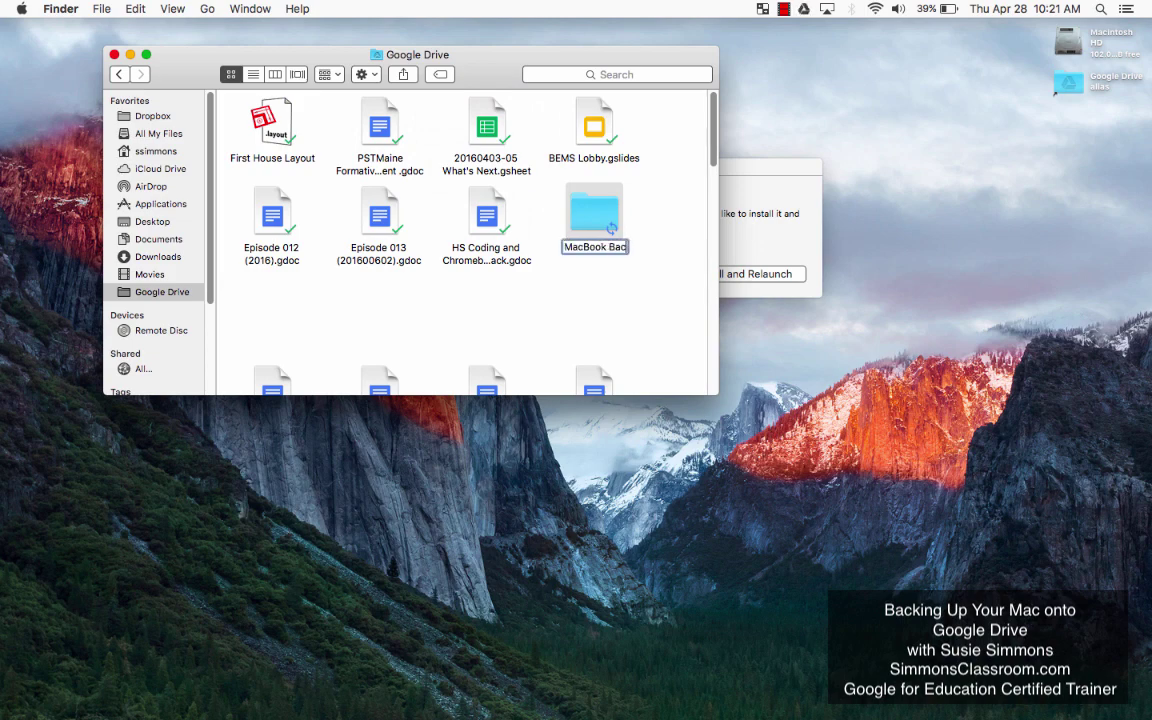
{"action": "key", "text": "Return"}
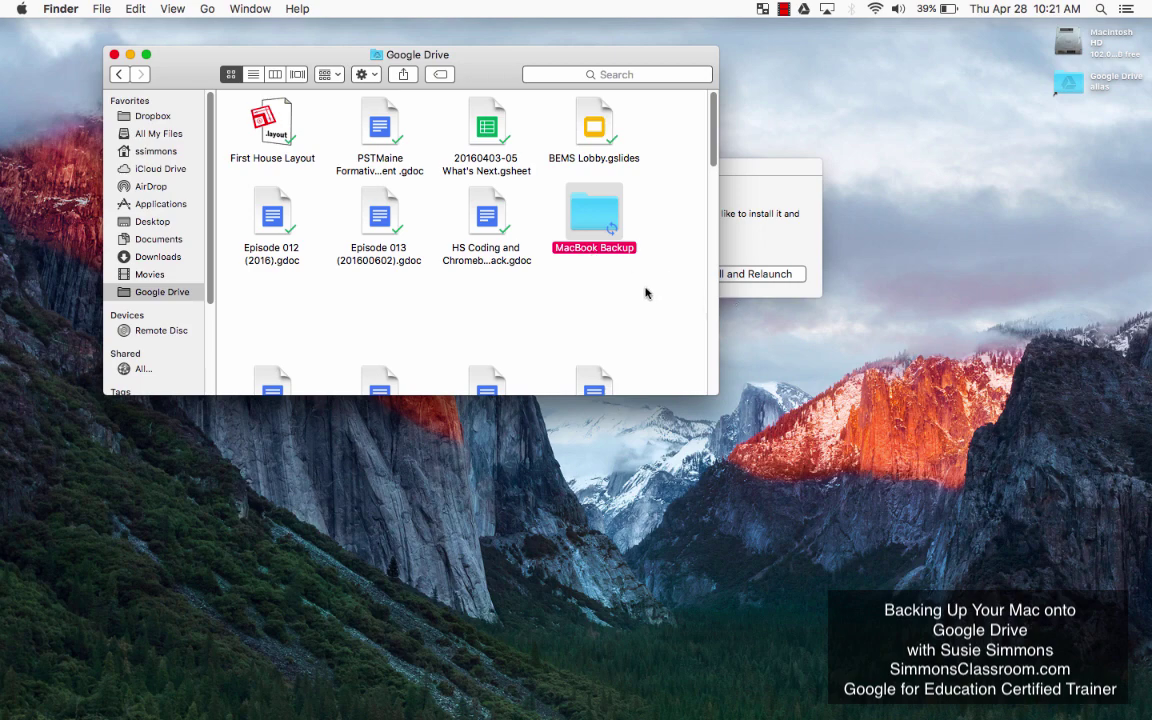
{"action": "left_click", "coordinate": [583, 264]}
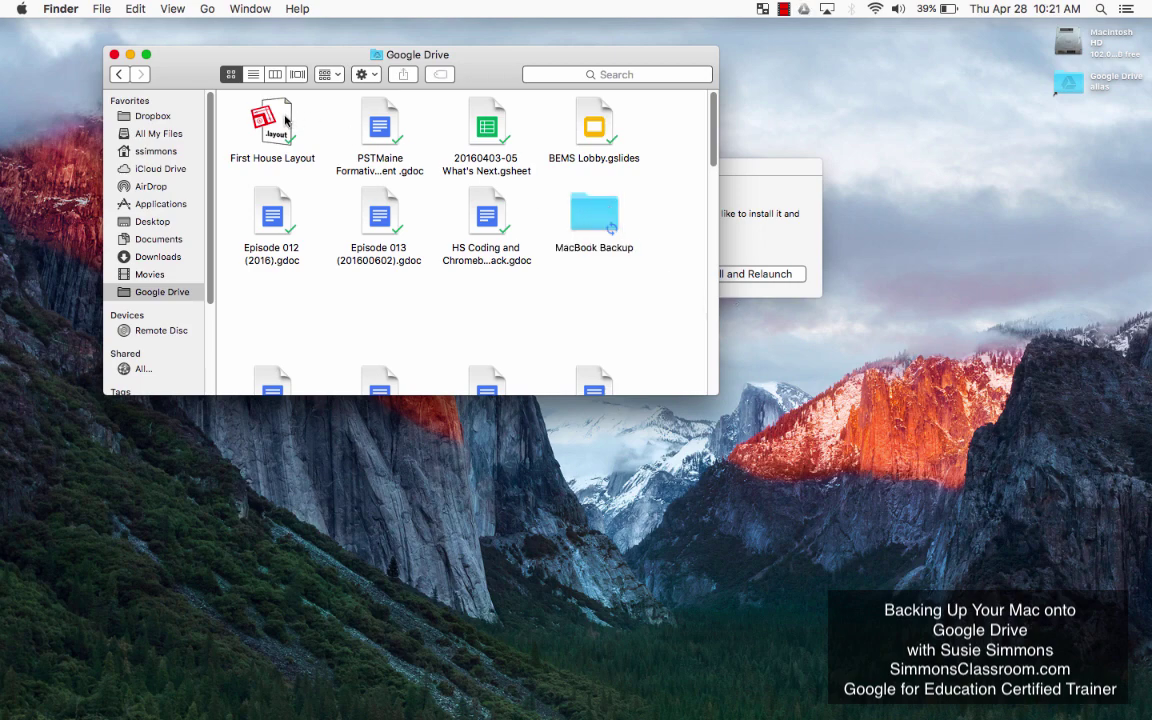
{"action": "left_click_drag", "start_coordinate": [270, 125], "coordinate": [600, 217]}
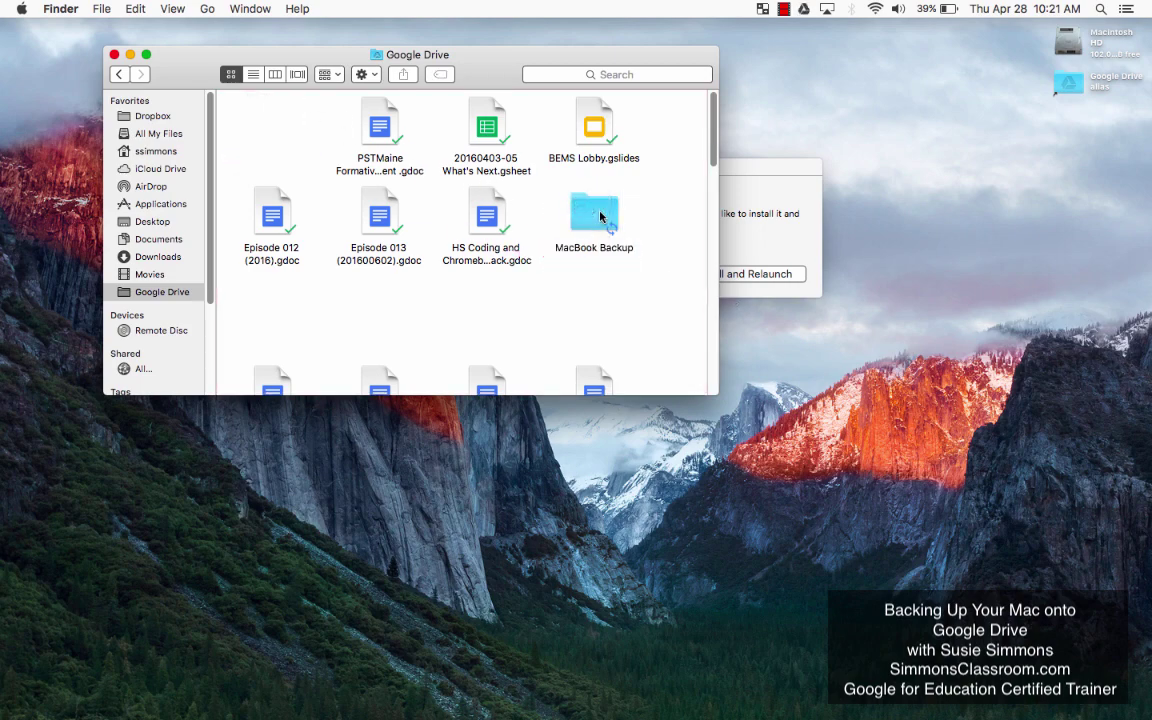
Step: Tick the 302 KB MacBook Backup folder in Google Drive's sync preferences and apply
{"action": "left_click", "coordinate": [803, 9]}
{"action": "left_click", "coordinate": [801, 33]}
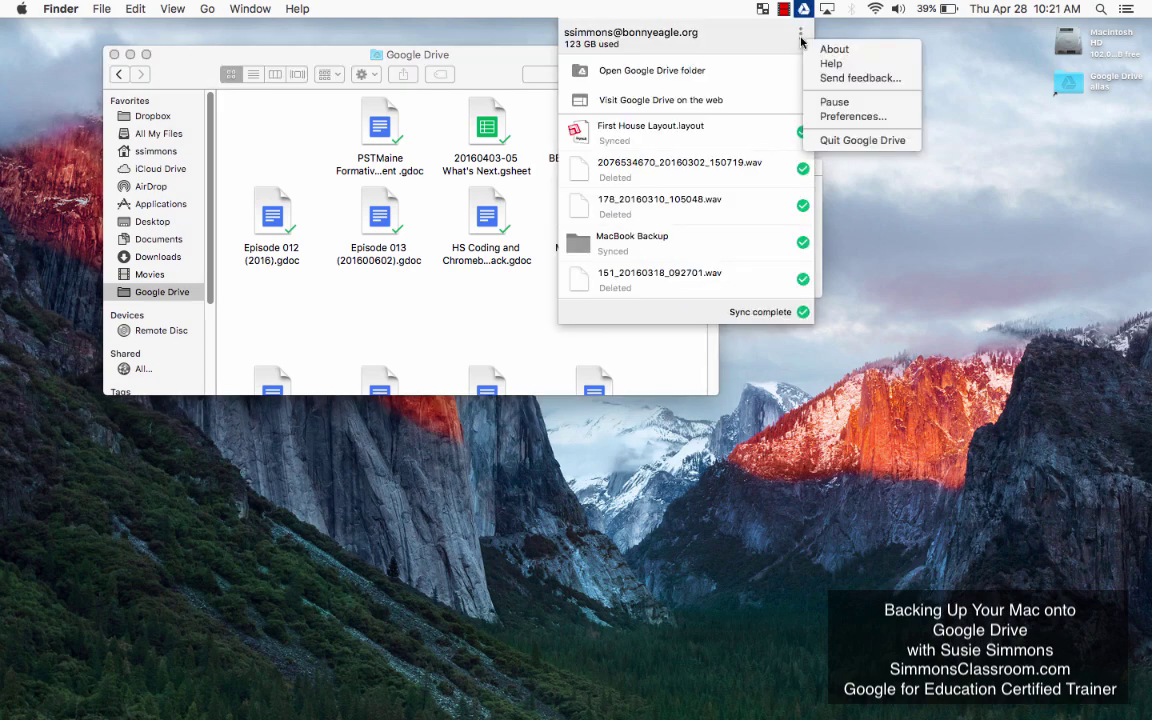
{"action": "left_click", "coordinate": [826, 117]}
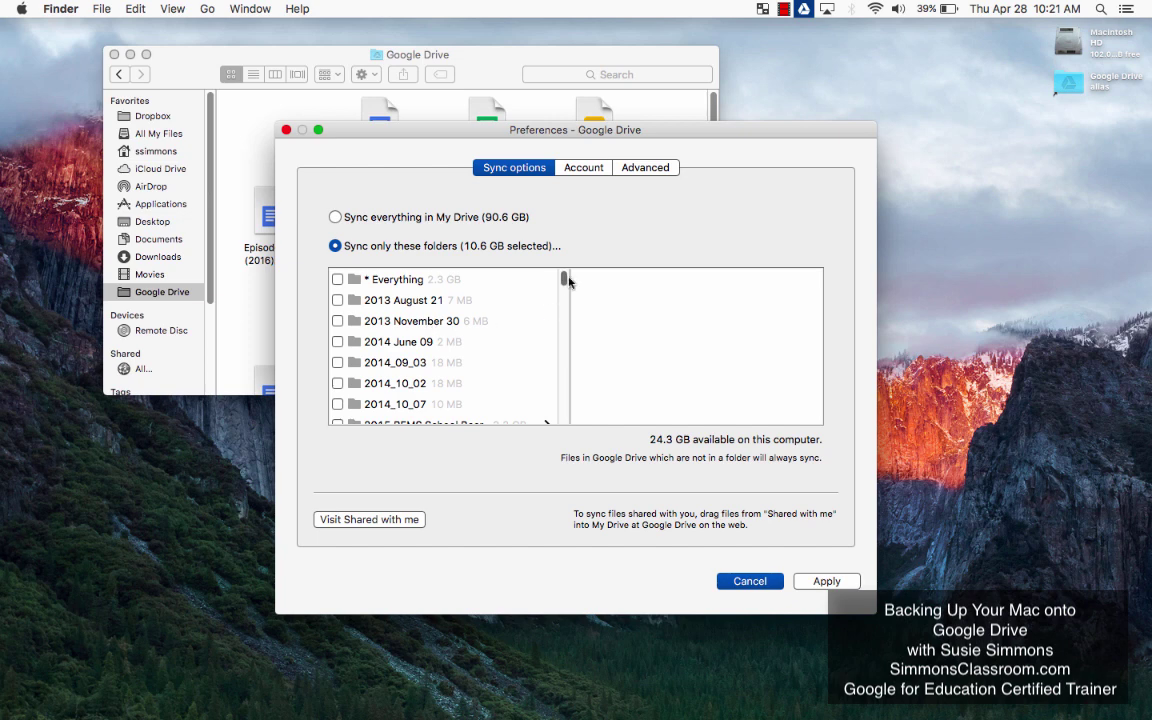
{"action": "left_click_drag", "start_coordinate": [563, 278], "coordinate": [563, 354]}
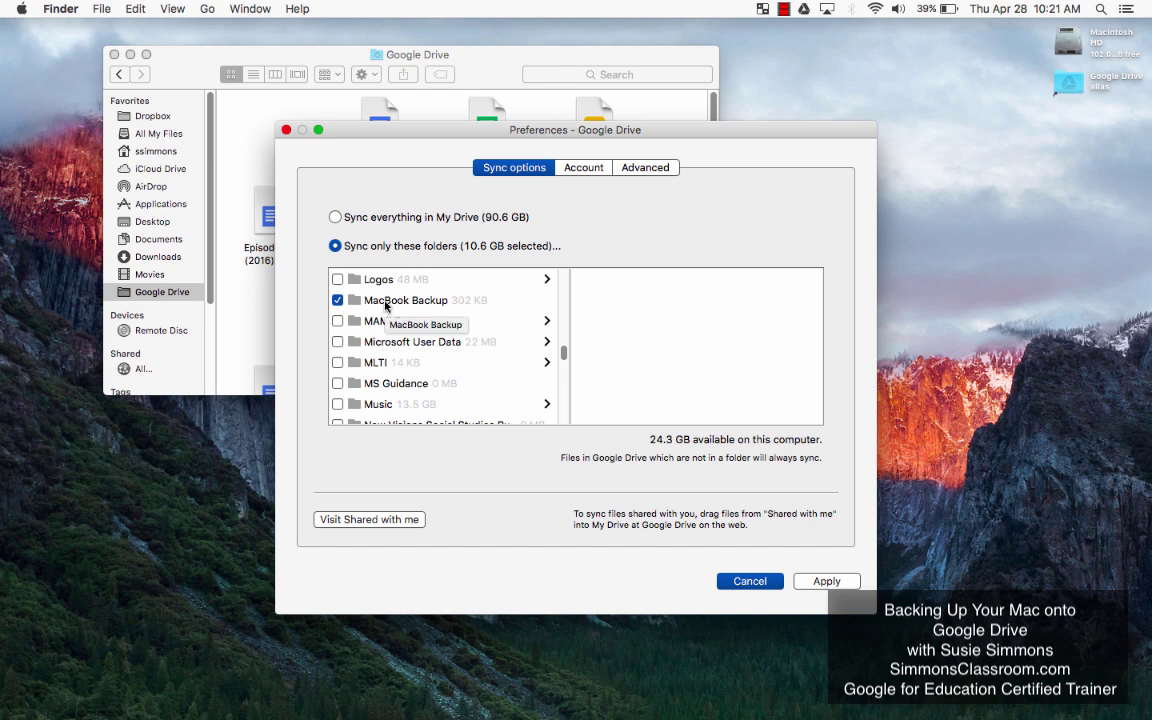
{"action": "left_click", "coordinate": [826, 581]}
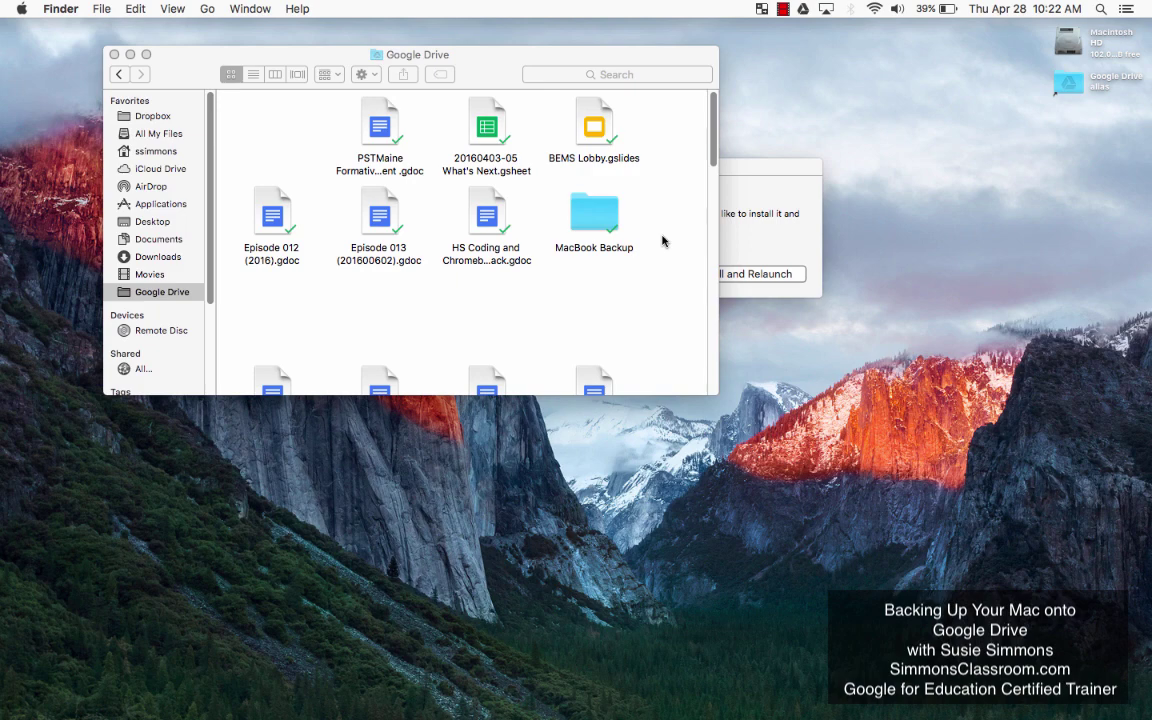
{"action": "left_click", "coordinate": [803, 10]}
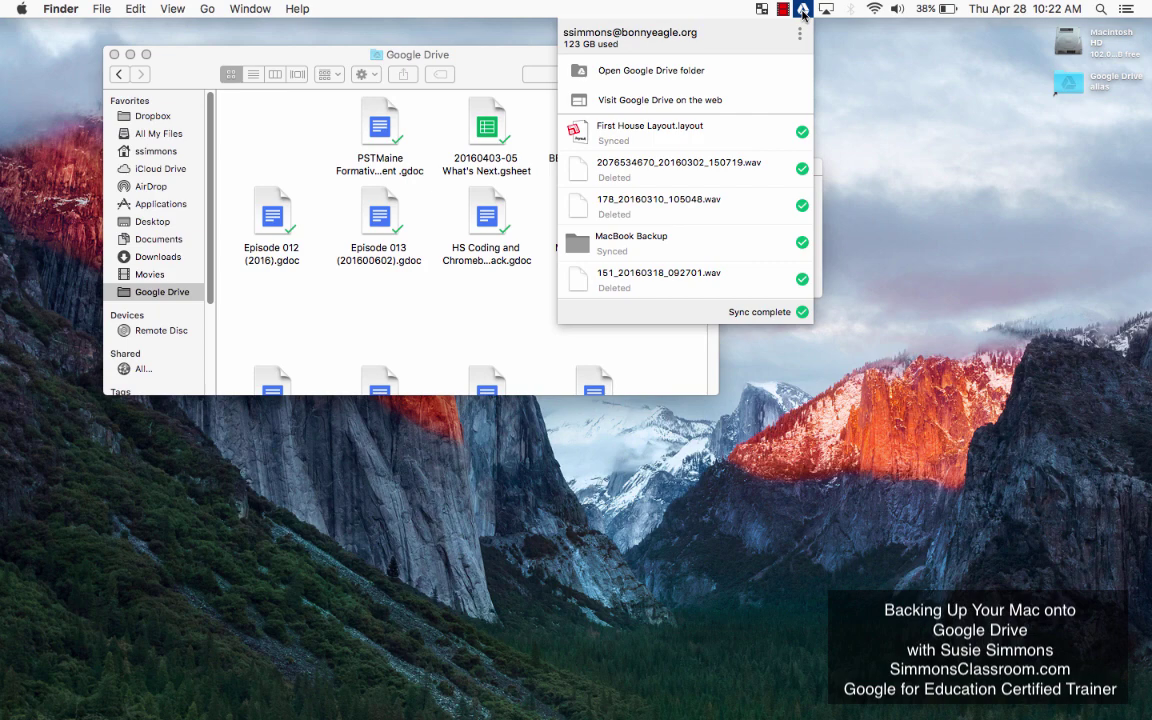
{"action": "left_click", "coordinate": [803, 14]}
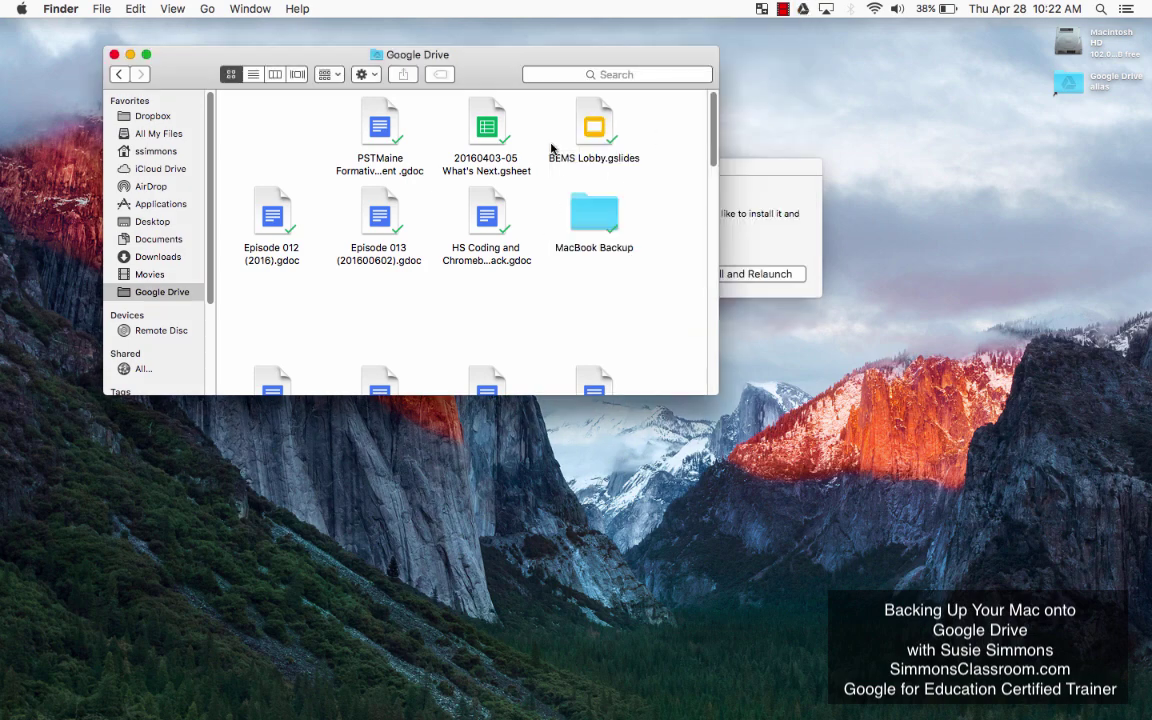